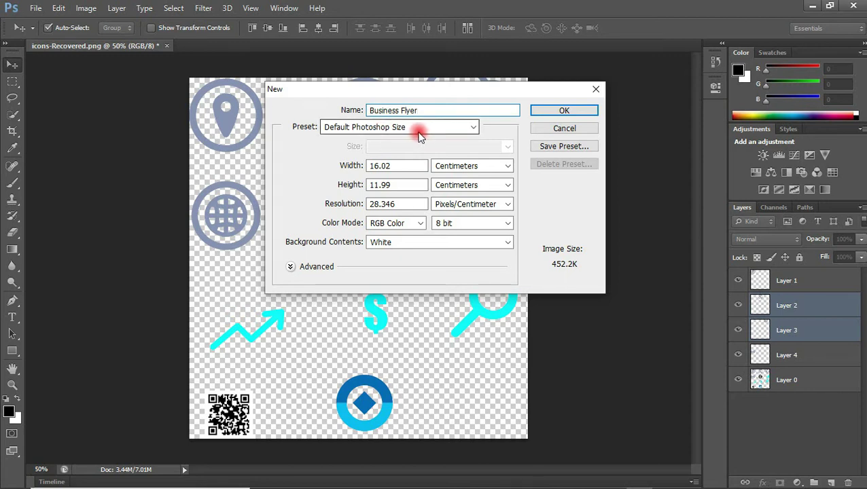
Create the new document from the International Paper A5 preset (148 × 210 mm, 300 ppi)
{"action": "left_click", "coordinate": [440, 128]}
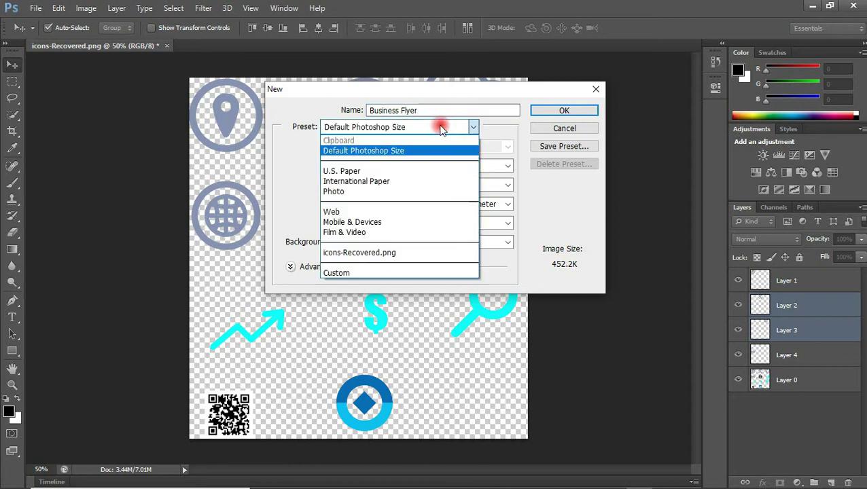
{"action": "left_click", "coordinate": [382, 180]}
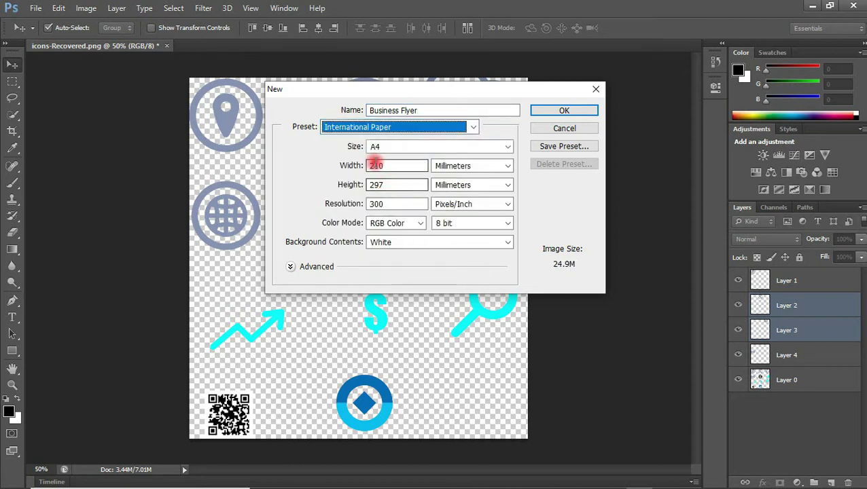
{"action": "left_click", "coordinate": [391, 146]}
{"action": "left_click", "coordinate": [378, 181]}
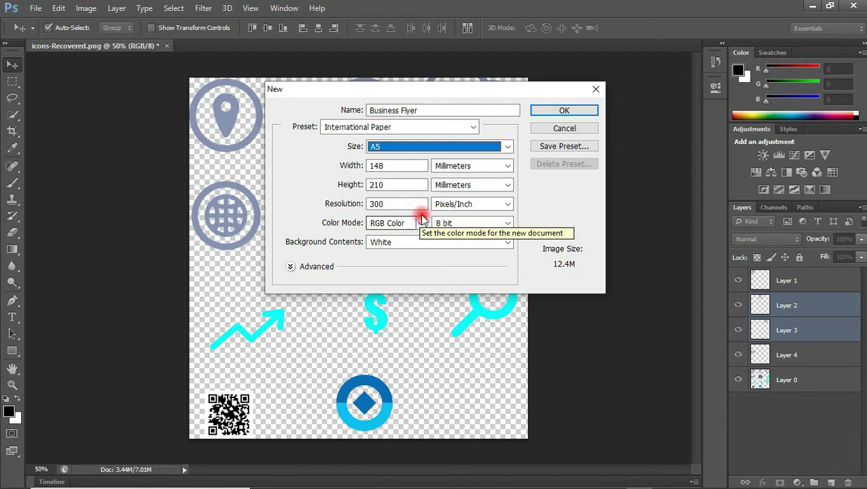
{"action": "left_click", "coordinate": [563, 111]}
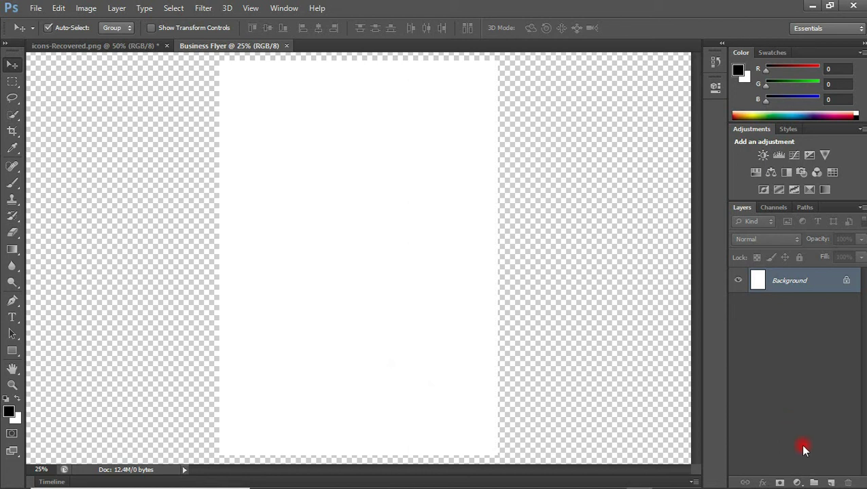
Add a Solid Color fill layer in teal 0b92af over the whole page
{"action": "left_click", "coordinate": [797, 482]}
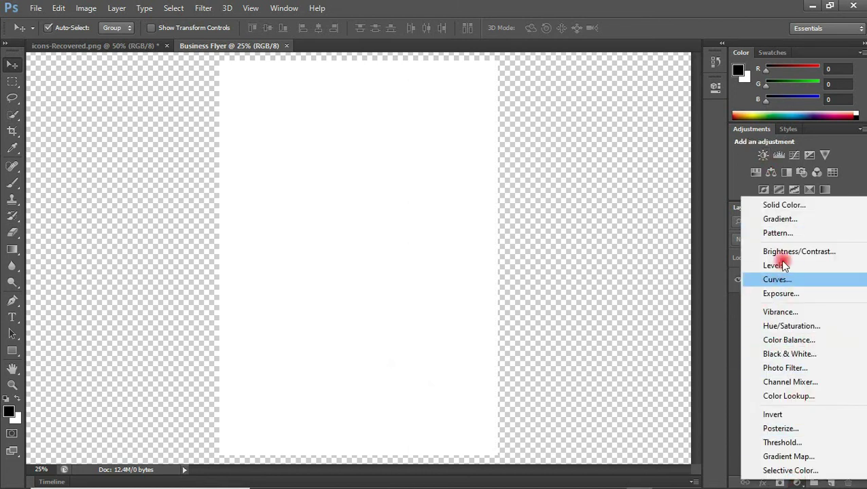
{"action": "left_click", "coordinate": [784, 205]}
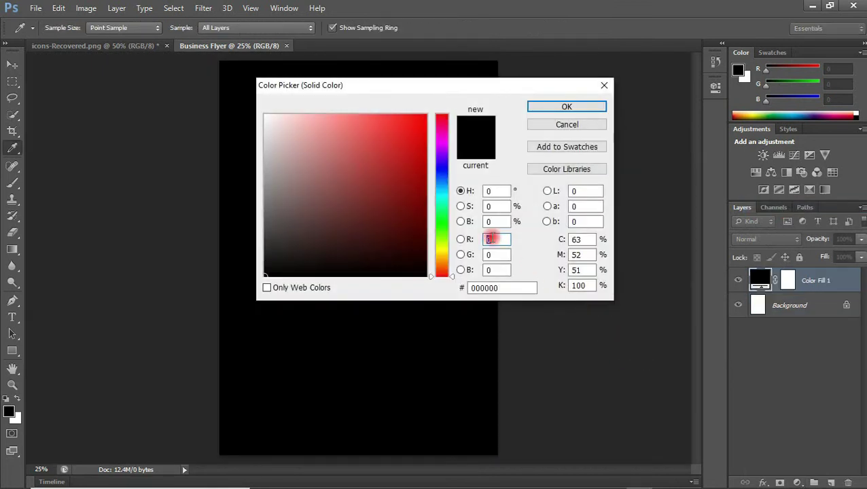
{"action": "left_click", "coordinate": [442, 191]}
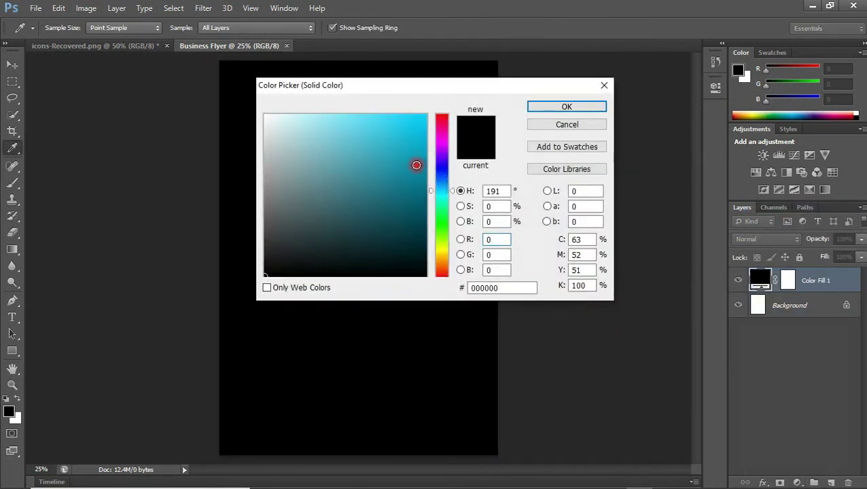
{"action": "left_click", "coordinate": [416, 165]}
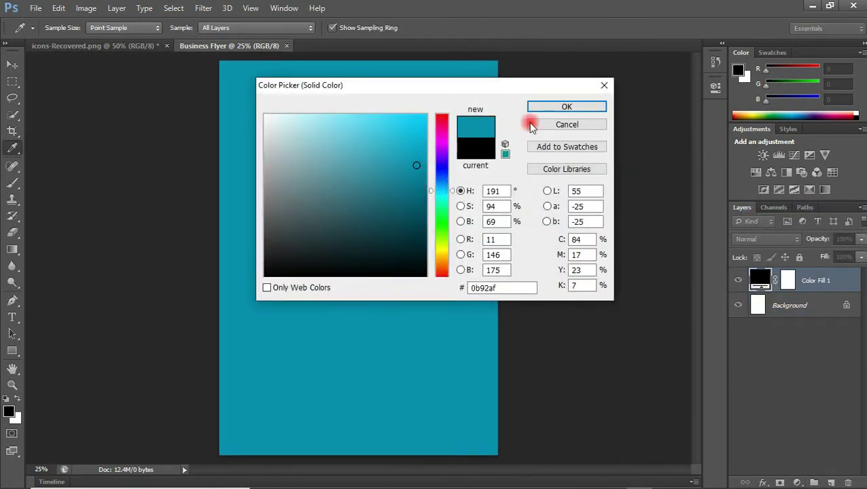
{"action": "left_click", "coordinate": [564, 109]}
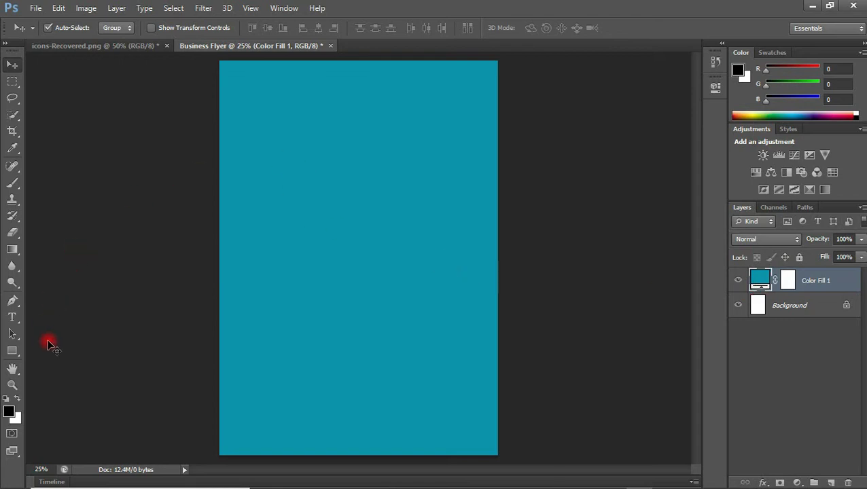
{"action": "left_click", "coordinate": [12, 351]}
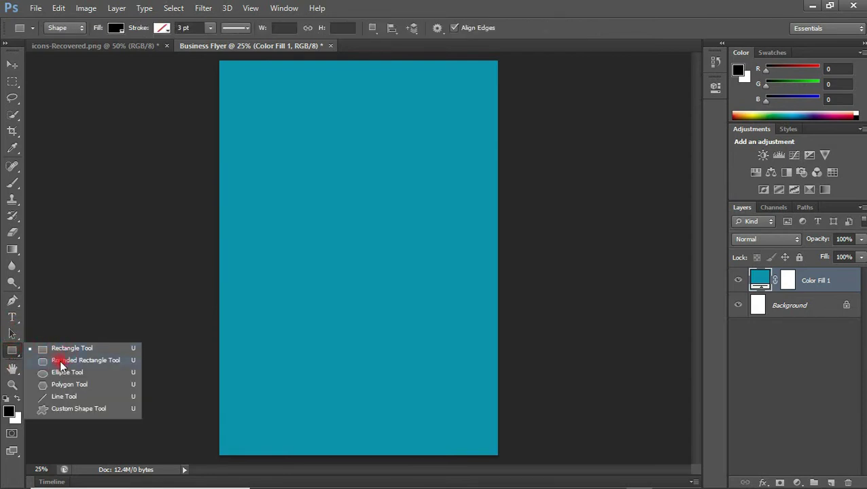
Draw a black 1056 px rounded square with a 60 px corner radius on the page
{"action": "left_click", "coordinate": [81, 363]}
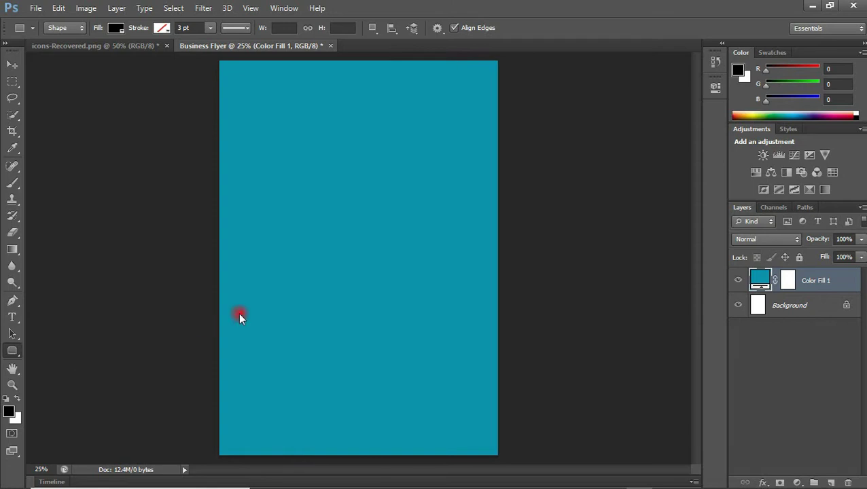
{"action": "left_click", "coordinate": [510, 29]}
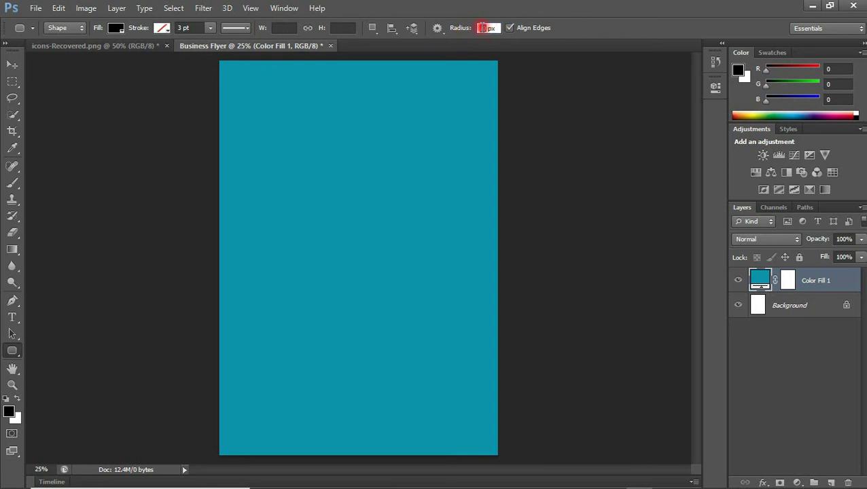
{"action": "left_click", "coordinate": [483, 27]}
{"action": "left_click_drag", "start_coordinate": [259, 154], "coordinate": [427, 336]}
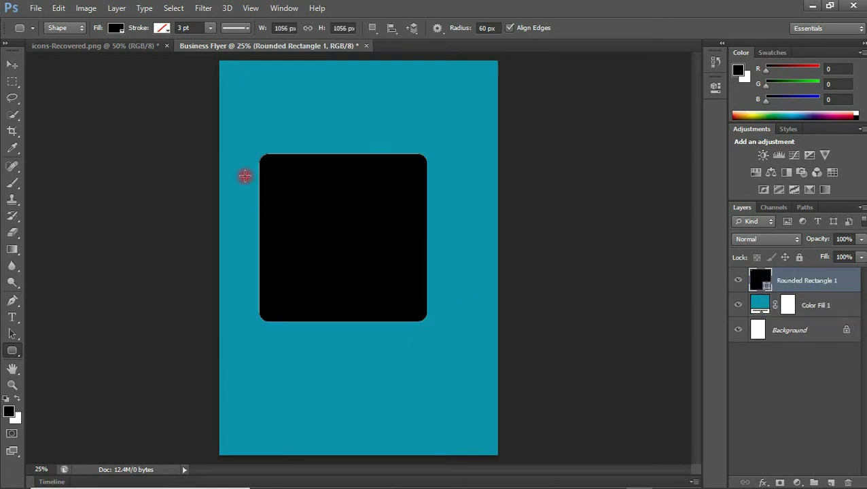
Rotate the black rounded square to about 44° into a diamond, centring it with a ruler guide
{"action": "left_click", "coordinate": [15, 66]}
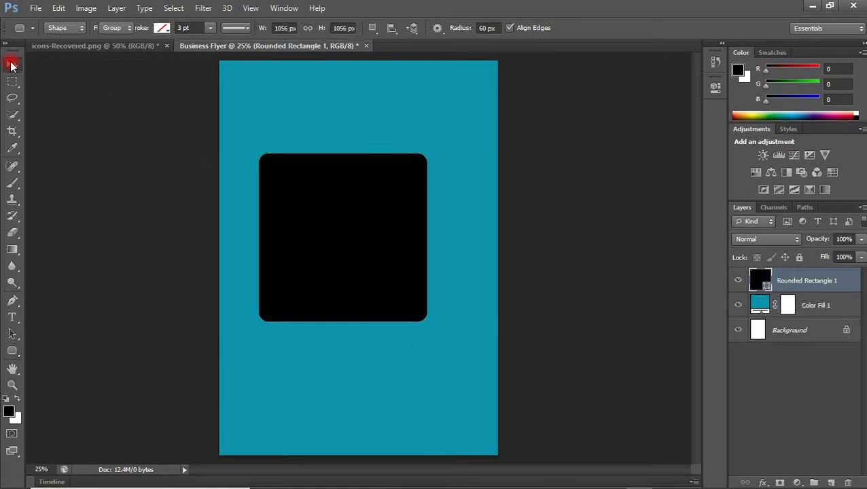
{"action": "left_click_drag", "start_coordinate": [316, 198], "coordinate": [346, 236]}
{"action": "key", "text": "ctrl+t"}
{"action": "left_click_drag", "start_coordinate": [482, 190], "coordinate": [495, 242]}
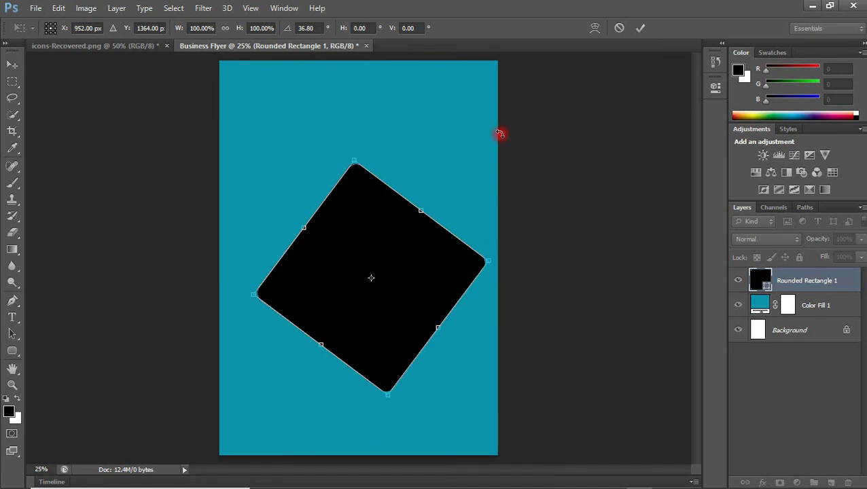
{"action": "key", "text": "ctrl+r"}
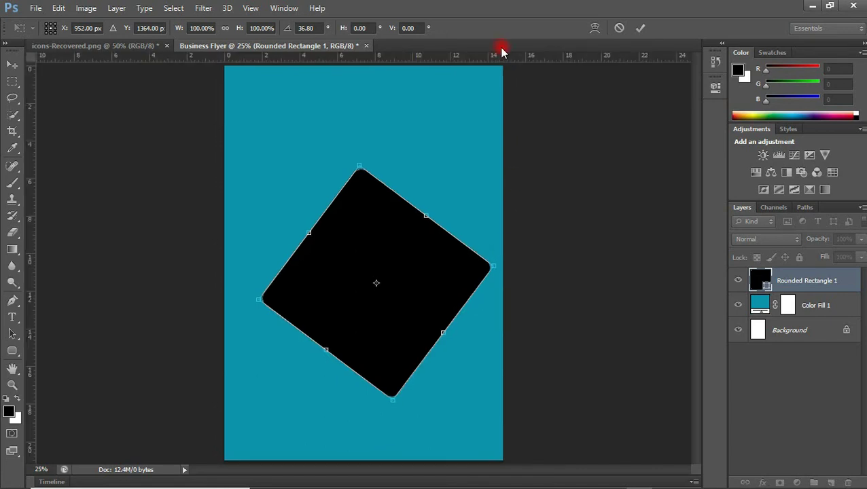
{"action": "left_click_drag", "start_coordinate": [503, 58], "coordinate": [500, 264]}
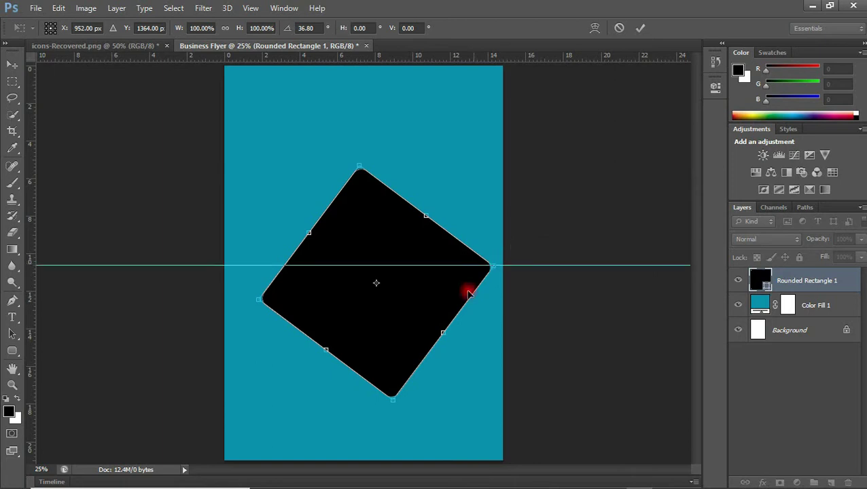
{"action": "left_click_drag", "start_coordinate": [470, 333], "coordinate": [461, 338]}
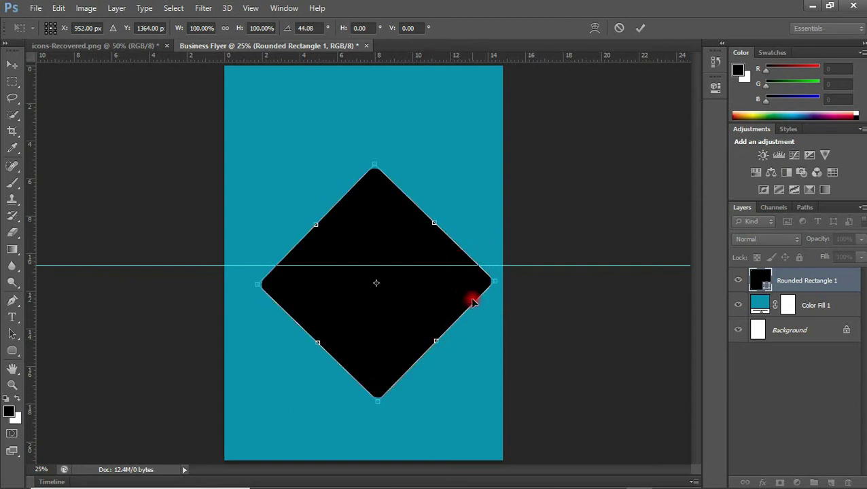
{"action": "left_click_drag", "start_coordinate": [445, 292], "coordinate": [437, 292]}
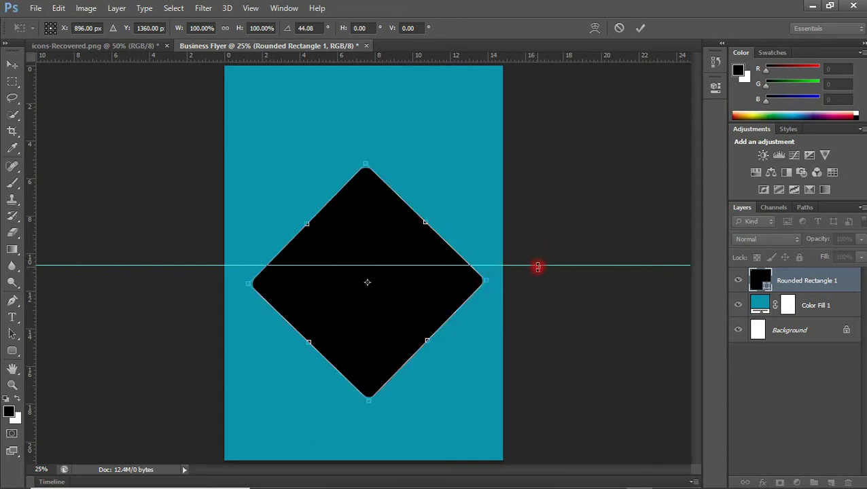
{"action": "key", "text": "Return"}
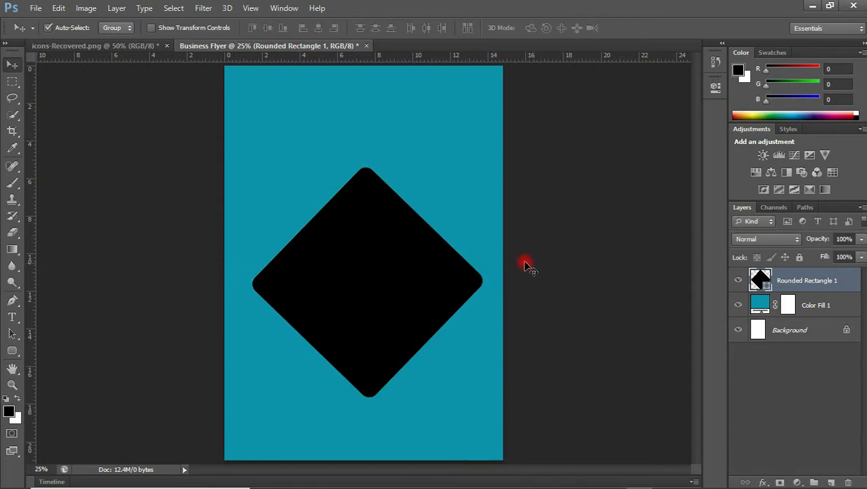
Move the big diamond right and place a copy scaled to about 45% above-left of it
{"action": "left_click_drag", "start_coordinate": [380, 267], "coordinate": [459, 225]}
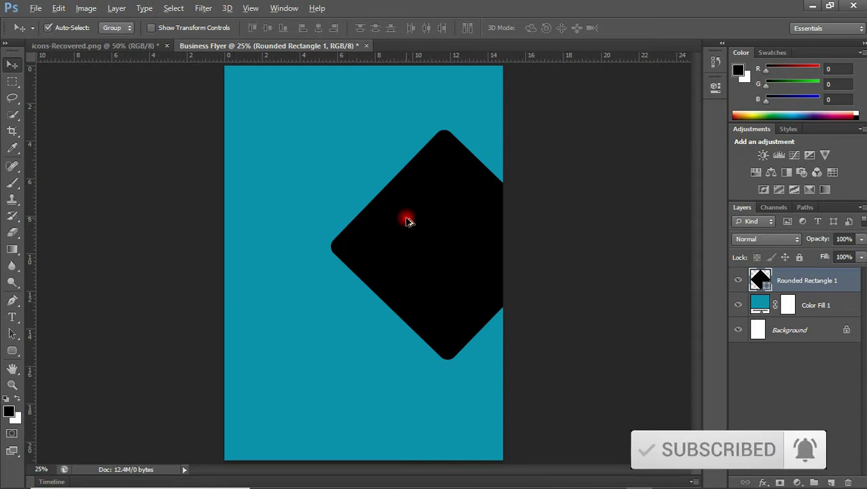
{"action": "left_click_drag", "start_coordinate": [405, 221], "coordinate": [333, 233]}
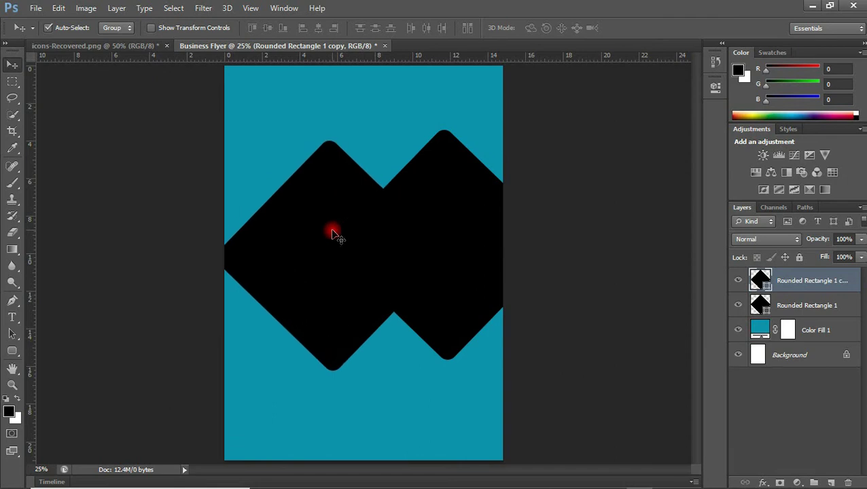
{"action": "key", "text": "ctrl+t"}
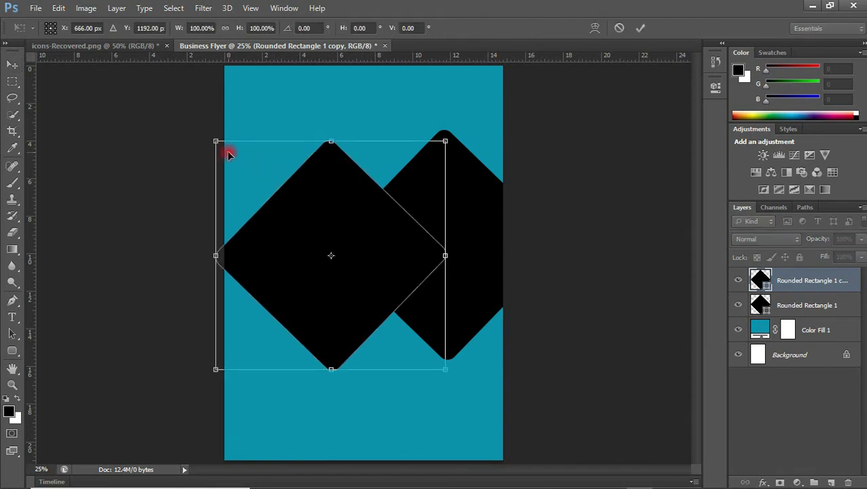
{"action": "left_click_drag", "start_coordinate": [219, 145], "coordinate": [344, 269]}
{"action": "left_click_drag", "start_coordinate": [405, 311], "coordinate": [337, 182]}
{"action": "key", "text": "Down"}
{"action": "key", "text": "Down"}
{"action": "key", "text": "Down"}
{"action": "key", "text": "Down"}
{"action": "key", "text": "Down"}
{"action": "key", "text": "Down"}
{"action": "key", "text": "Down"}
{"action": "key", "text": "Down"}
{"action": "key", "text": "Down"}
{"action": "key", "text": "Down"}
{"action": "key", "text": "Down"}
{"action": "key", "text": "Down"}
{"action": "key", "text": "Down"}
{"action": "key", "text": "Down"}
{"action": "key", "text": "Down"}
{"action": "key", "text": "Down"}
{"action": "key", "text": "Down"}
{"action": "key", "text": "Down"}
{"action": "key", "text": "Down"}
{"action": "key", "text": "Down"}
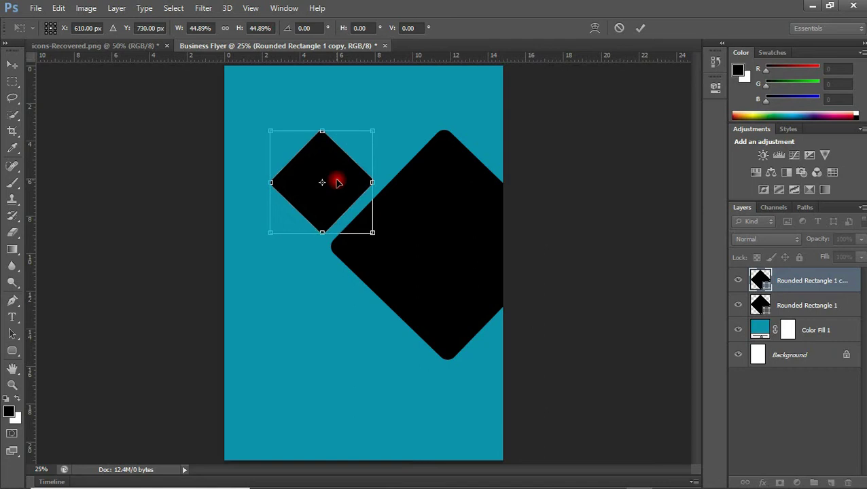
{"action": "key", "text": "Right"}
{"action": "key", "text": "Right"}
{"action": "key", "text": "Right"}
{"action": "key", "text": "Right"}
{"action": "key", "text": "Right"}
{"action": "key", "text": "Right"}
{"action": "key", "text": "Right"}
{"action": "key", "text": "Right"}
{"action": "key", "text": "Down"}
{"action": "key", "text": "Down"}
{"action": "key", "text": "Down"}
{"action": "key", "text": "Down"}
{"action": "key", "text": "Down"}
{"action": "key", "text": "Down"}
{"action": "key", "text": "Down"}
{"action": "key", "text": "Down"}
{"action": "key", "text": "Down"}
{"action": "key", "text": "Down"}
{"action": "key", "text": "Down"}
{"action": "key", "text": "Down"}
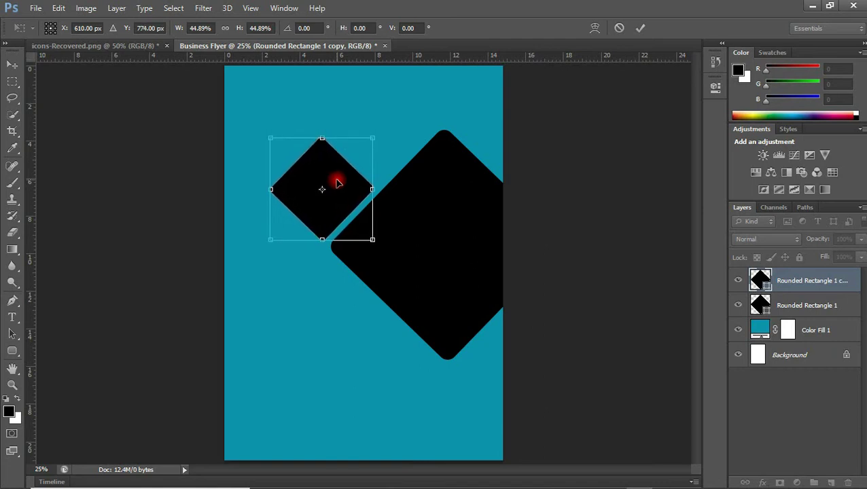
{"action": "key", "text": "Up"}
{"action": "key", "text": "Up"}
{"action": "key", "text": "Up"}
{"action": "key", "text": "Up"}
{"action": "key", "text": "Up"}
{"action": "key", "text": "Up"}
{"action": "key", "text": "Up"}
{"action": "key", "text": "Up"}
{"action": "key", "text": "Up"}
{"action": "key", "text": "Up"}
{"action": "key", "text": "Up"}
{"action": "key", "text": "Up"}
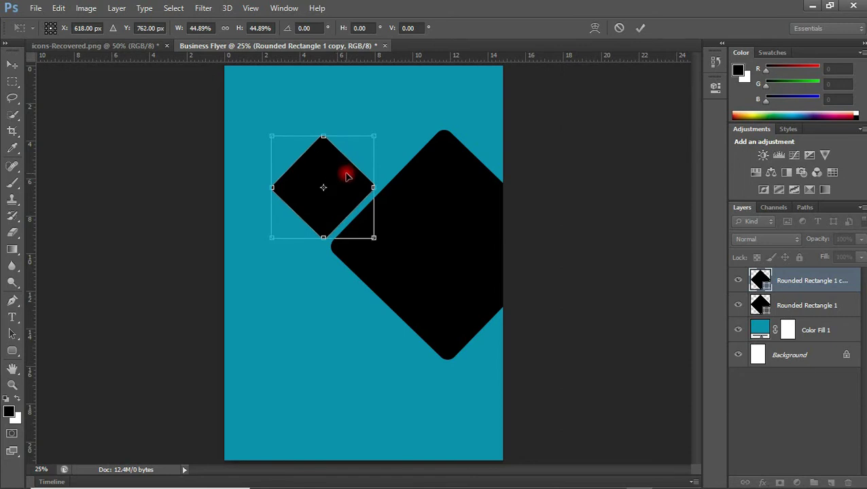
{"action": "key", "text": "Return"}
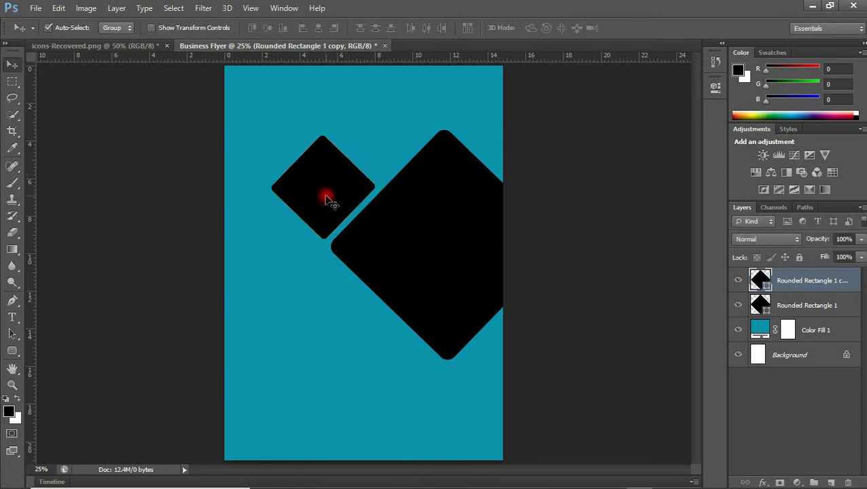
Duplicate the small diamond twice, stepping the copies diagonally up-right to the page's top edge
{"action": "key", "text": "ctrl+j"}
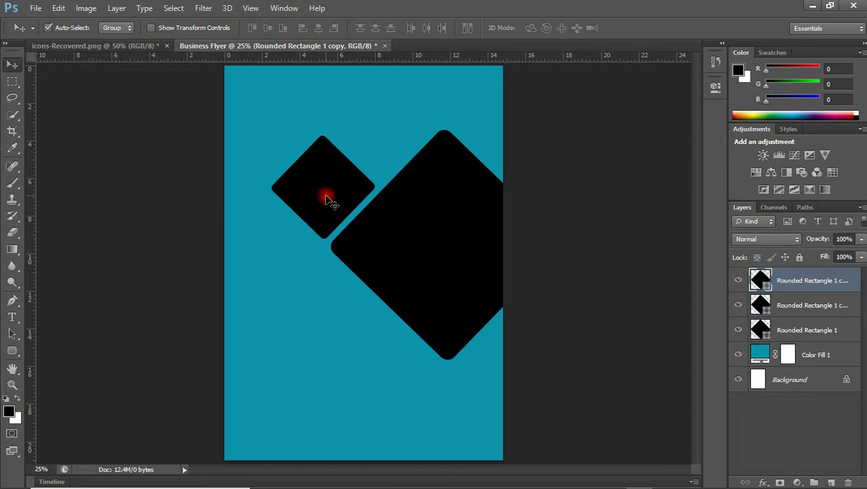
{"action": "left_click_drag", "start_coordinate": [326, 198], "coordinate": [384, 142]}
{"action": "key", "text": "shift+Up"}
{"action": "key", "text": "shift+Up"}
{"action": "key", "text": "shift+Left"}
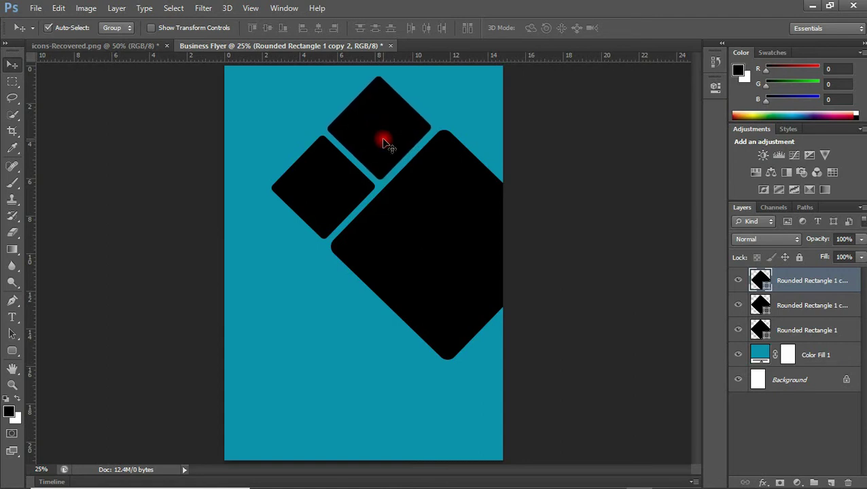
{"action": "key", "text": "shift+Down"}
{"action": "key", "text": "shift+Up"}
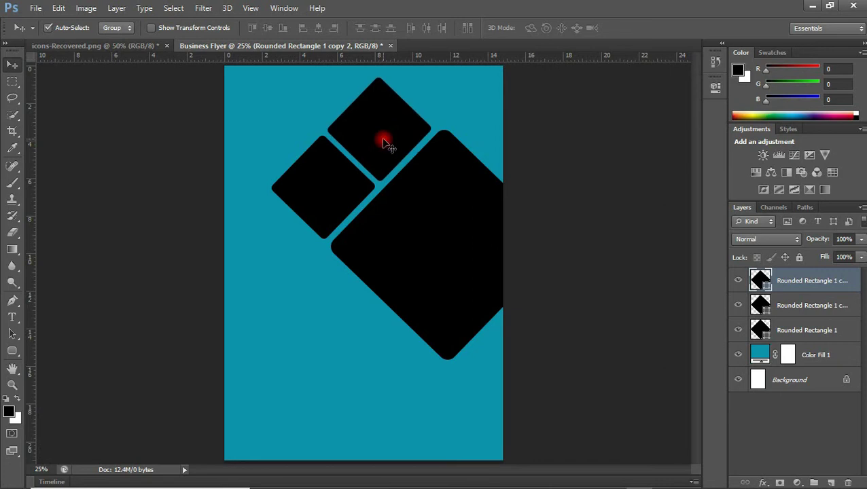
{"action": "key", "text": "ctrl+j"}
{"action": "left_click_drag", "start_coordinate": [385, 143], "coordinate": [441, 82]}
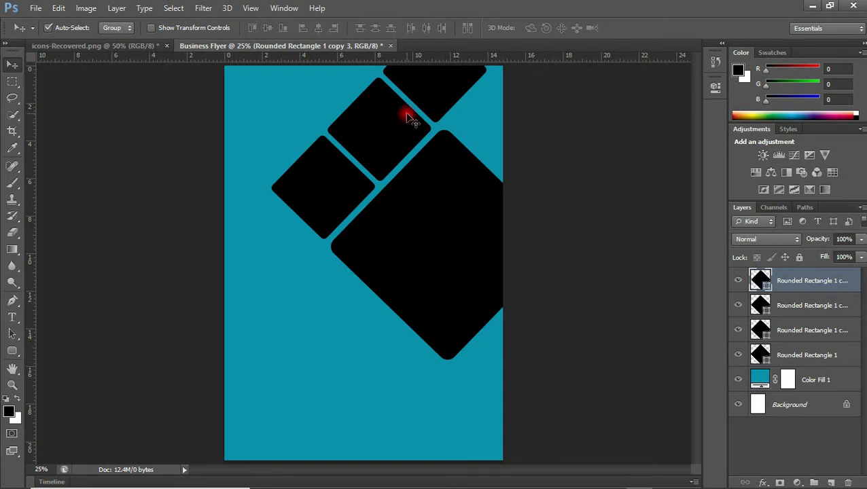
Rename the diamond layers 'big', 'small 1', 'small 2' and 'small 3'
{"action": "left_click", "coordinate": [436, 245]}
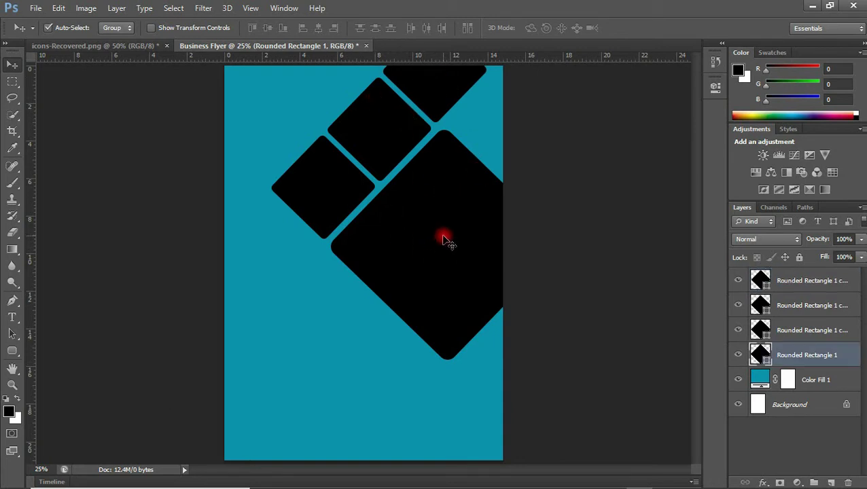
{"action": "double_click", "coordinate": [803, 355]}
{"action": "type", "text": "big"}
{"action": "double_click", "coordinate": [819, 330]}
{"action": "type", "text": "small 1"}
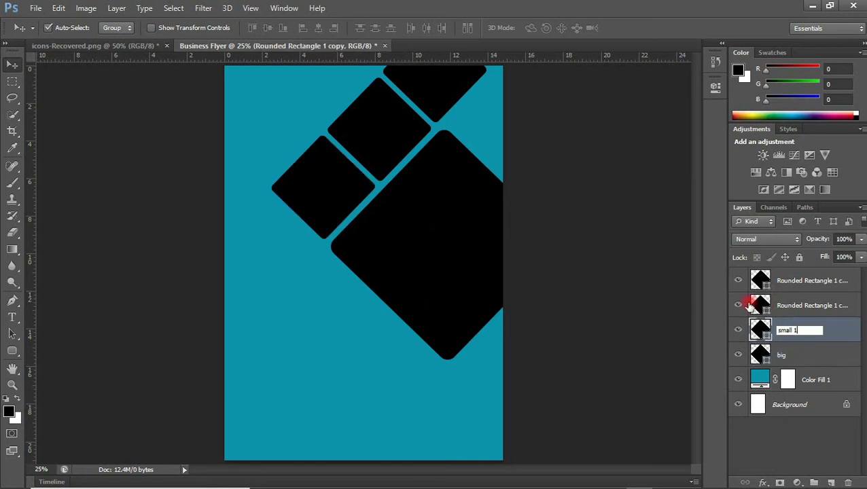
{"action": "double_click", "coordinate": [791, 305]}
{"action": "type", "text": "small 2"}
{"action": "double_click", "coordinate": [788, 281]}
{"action": "type", "text": "small 3"}
Duplicate 'big' as 'big 2' and move it into the top-right corner
{"action": "left_click", "coordinate": [785, 355]}
{"action": "key", "text": "ctrl+j"}
{"action": "double_click", "coordinate": [788, 354]}
{"action": "type", "text": "medium"}
{"action": "key", "text": "BackSpace"}
{"action": "key", "text": "BackSpace"}
{"action": "key", "text": "BackSpace"}
{"action": "key", "text": "BackSpace"}
{"action": "key", "text": "BackSpace"}
{"action": "key", "text": "BackSpace"}
{"action": "type", "text": "big 2"}
{"action": "key", "text": "Return"}
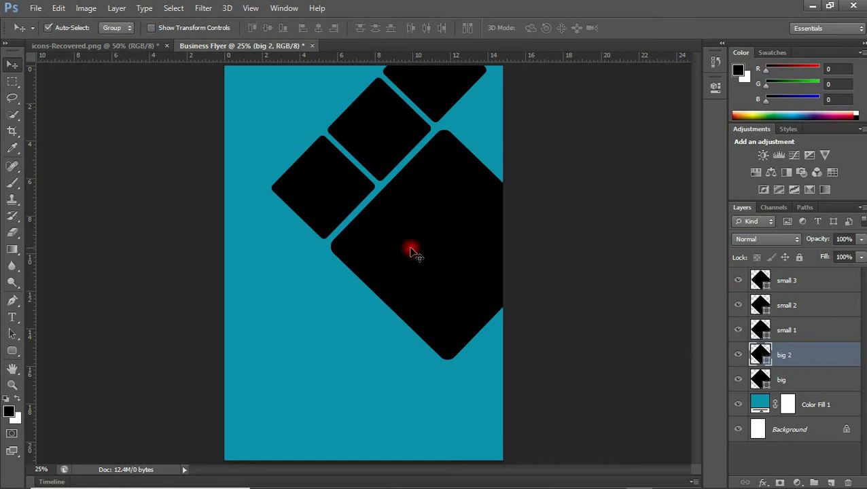
{"action": "left_click_drag", "start_coordinate": [426, 242], "coordinate": [548, 115]}
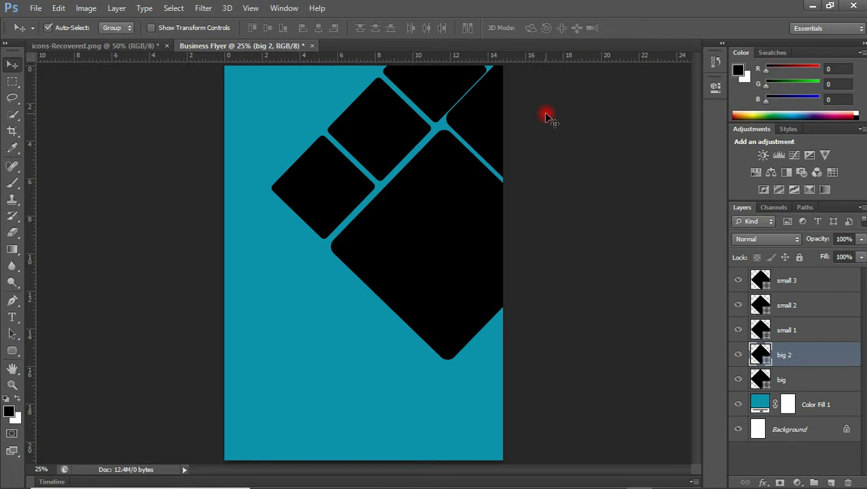
{"action": "left_click_drag", "start_coordinate": [497, 121], "coordinate": [499, 119]}
{"action": "key", "text": "Up"}
{"action": "key", "text": "Up"}
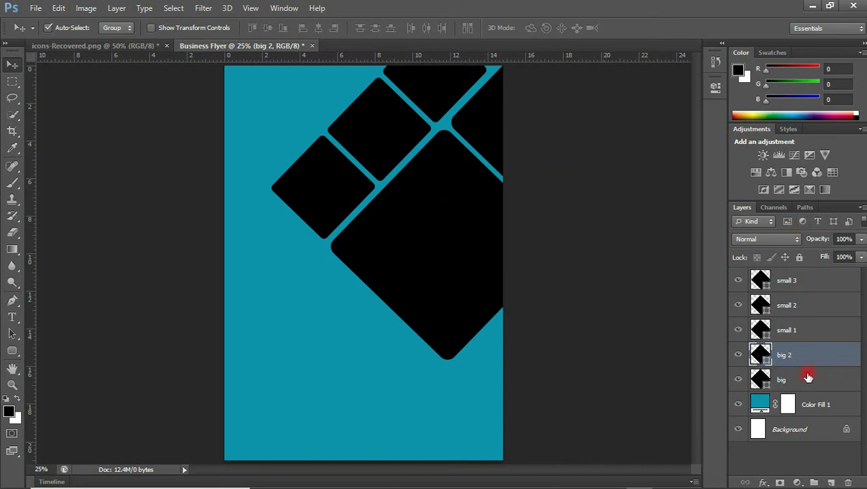
Group the five diamond layers, 'big' through 'small 3', as 'shapes'
{"action": "left_click", "coordinate": [788, 384]}
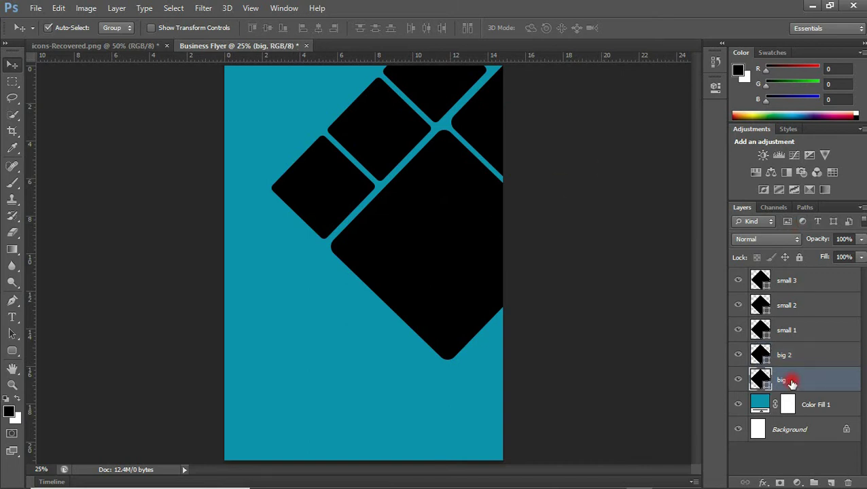
{"action": "left_click", "coordinate": [815, 277], "text": "shift"}
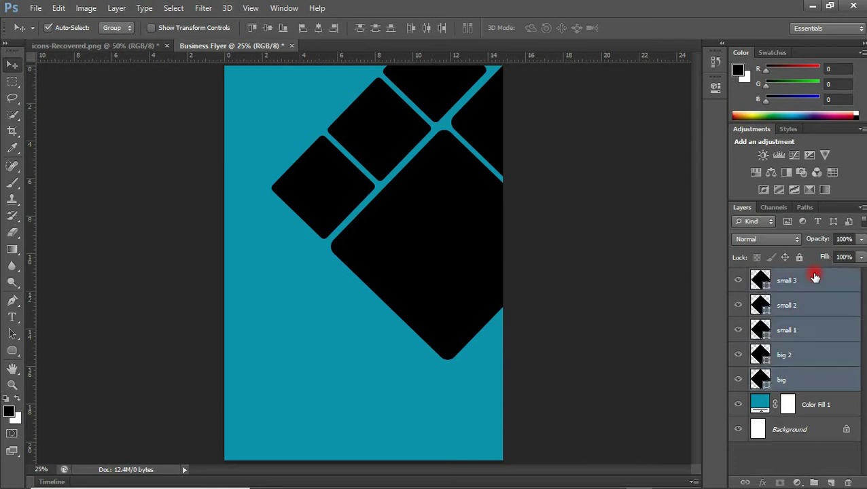
{"action": "key", "text": "ctrl+g"}
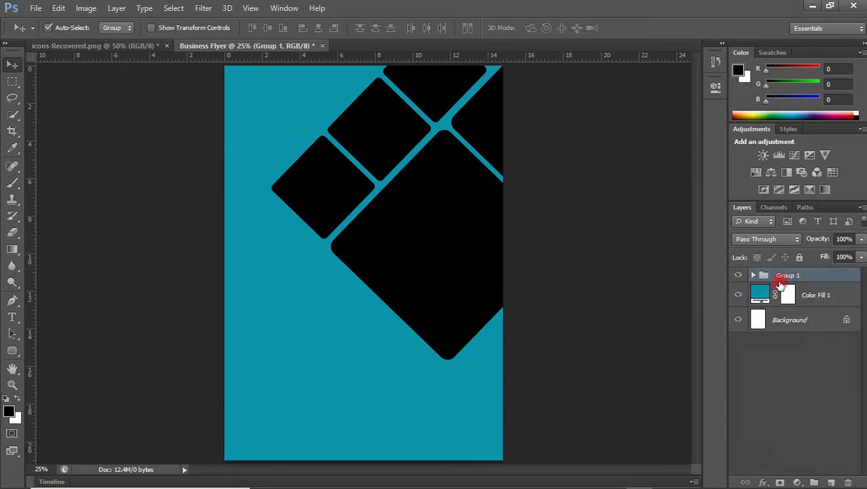
{"action": "double_click", "coordinate": [787, 275]}
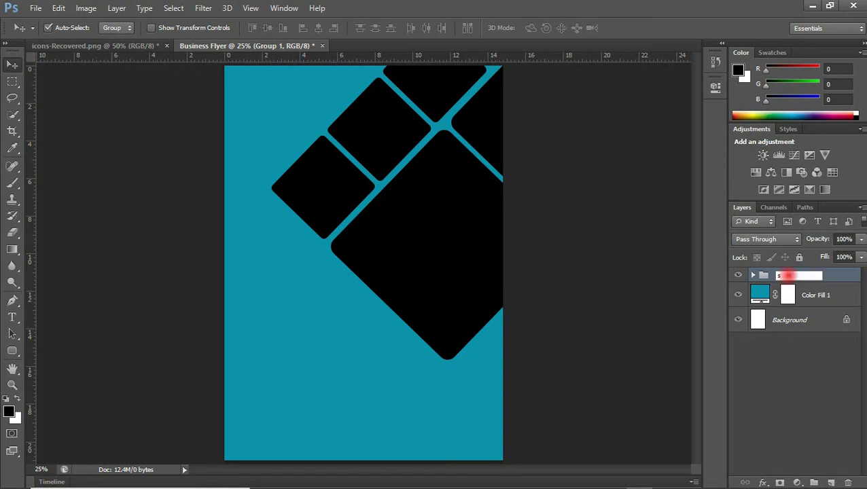
{"action": "left_click_drag", "start_coordinate": [337, 226], "coordinate": [339, 222]}
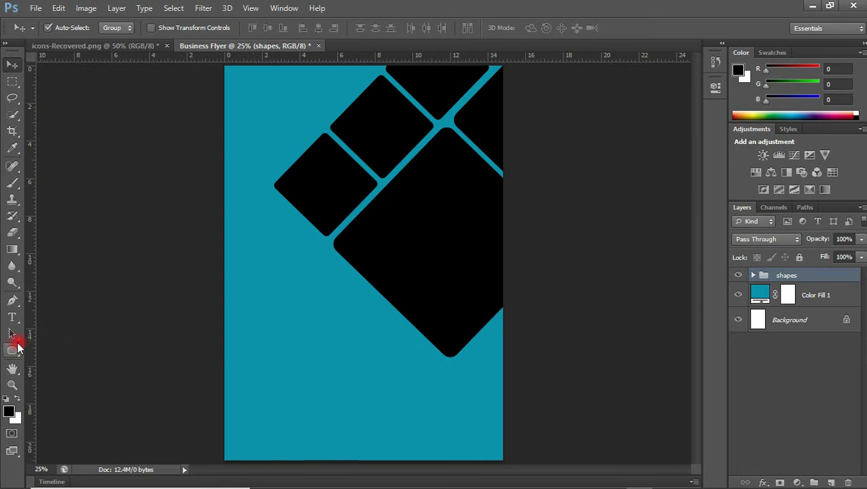
Draw a rounded square and rotate and stretch it into a long stripe at the bottom right
{"action": "left_click", "coordinate": [12, 350]}
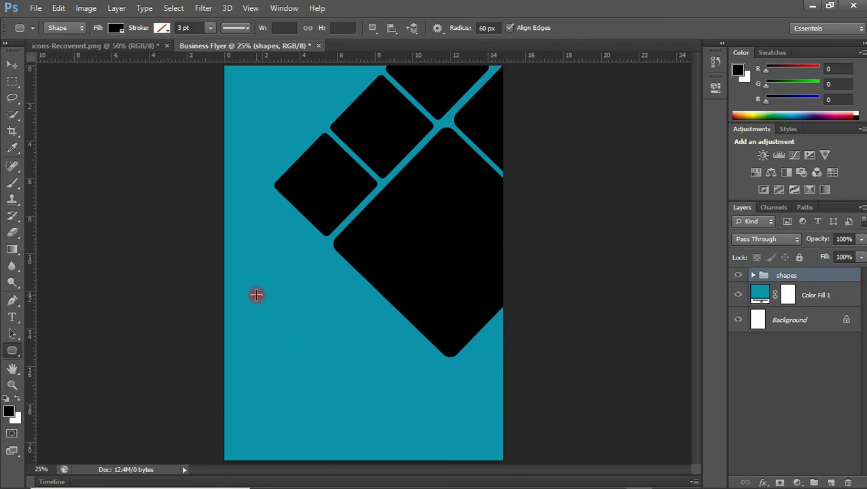
{"action": "left_click_drag", "start_coordinate": [256, 295], "coordinate": [381, 410]}
{"action": "key", "text": "v"}
{"action": "left_click_drag", "start_coordinate": [394, 305], "coordinate": [536, 371]}
{"action": "key", "text": "ctrl+t"}
{"action": "left_click_drag", "start_coordinate": [555, 342], "coordinate": [548, 412]}
{"action": "left_click_drag", "start_coordinate": [481, 405], "coordinate": [500, 416]}
{"action": "left_click_drag", "start_coordinate": [511, 382], "coordinate": [564, 377]}
{"action": "left_click_drag", "start_coordinate": [508, 407], "coordinate": [500, 393]}
{"action": "key", "text": "Return"}
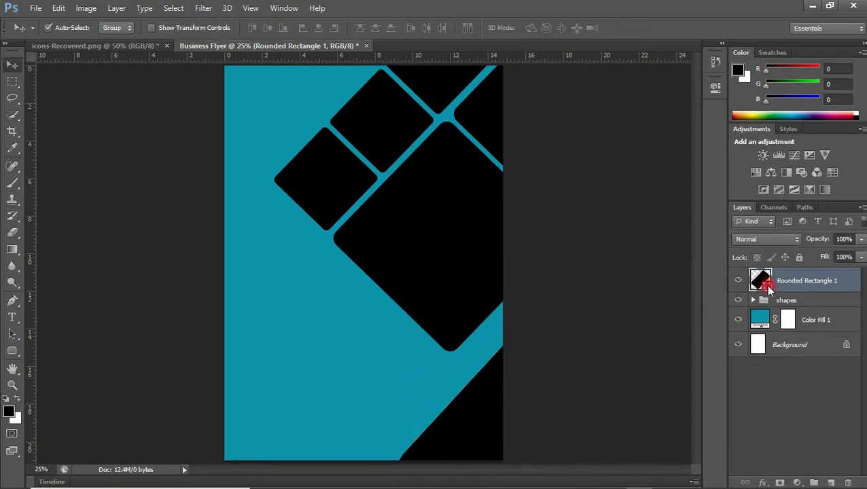
Recolour the stripe light blue, hex 04b5db
{"action": "double_click", "coordinate": [768, 290]}
{"action": "left_click", "coordinate": [380, 355]}
{"action": "left_click", "coordinate": [503, 288]}
{"action": "type", "text": "04b5db"}
{"action": "left_click", "coordinate": [555, 107]}
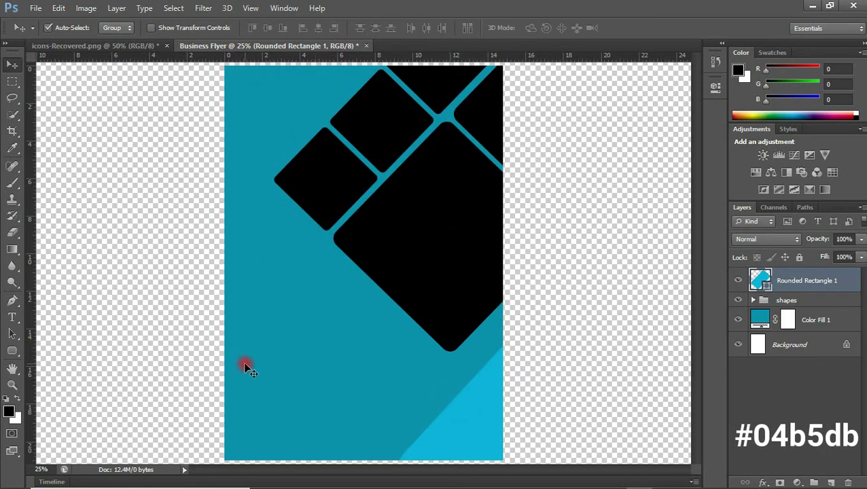
{"action": "left_click", "coordinate": [12, 352]}
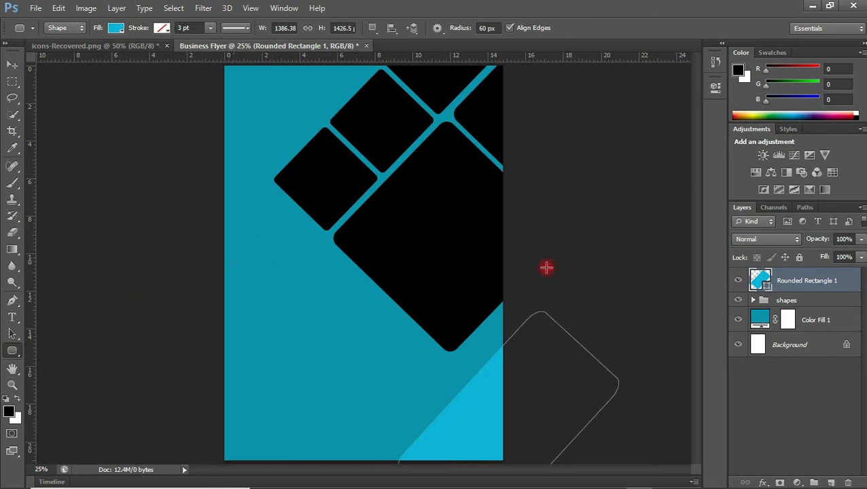
Draw a black rounded square at the left edge, rotated about -44° and stretched into a bottom-left band
{"action": "left_click", "coordinate": [782, 299]}
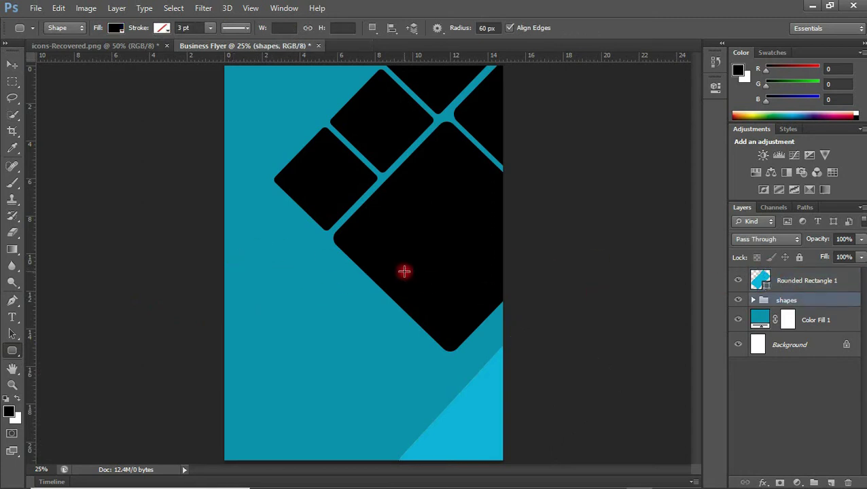
{"action": "left_click_drag", "start_coordinate": [225, 213], "coordinate": [338, 367]}
{"action": "key", "text": "ctrl+t"}
{"action": "left_click_drag", "start_coordinate": [328, 290], "coordinate": [271, 293]}
{"action": "left_click_drag", "start_coordinate": [312, 401], "coordinate": [422, 486]}
{"action": "left_click_drag", "start_coordinate": [232, 336], "coordinate": [193, 310]}
{"action": "left_click_drag", "start_coordinate": [203, 236], "coordinate": [235, 269]}
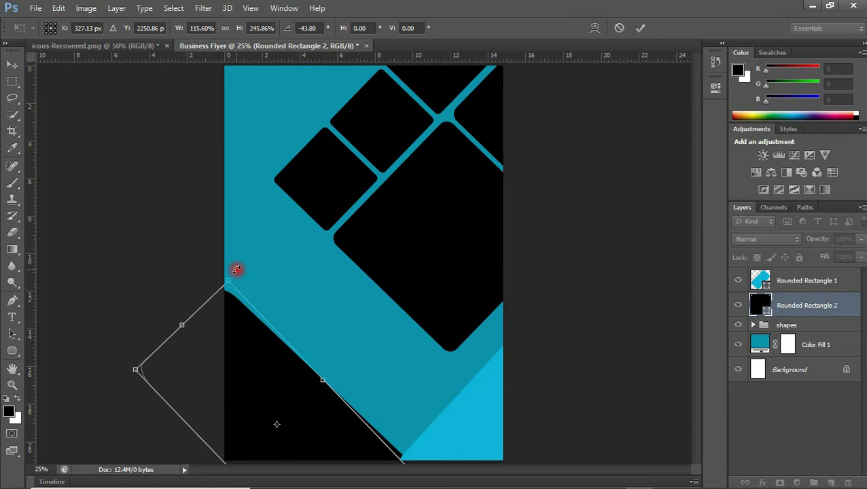
{"action": "key", "text": "Return"}
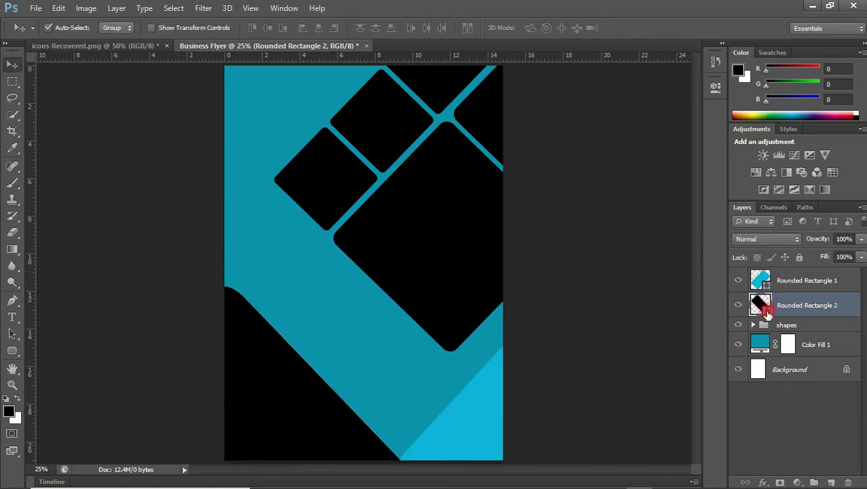
{"action": "double_click", "coordinate": [764, 309]}
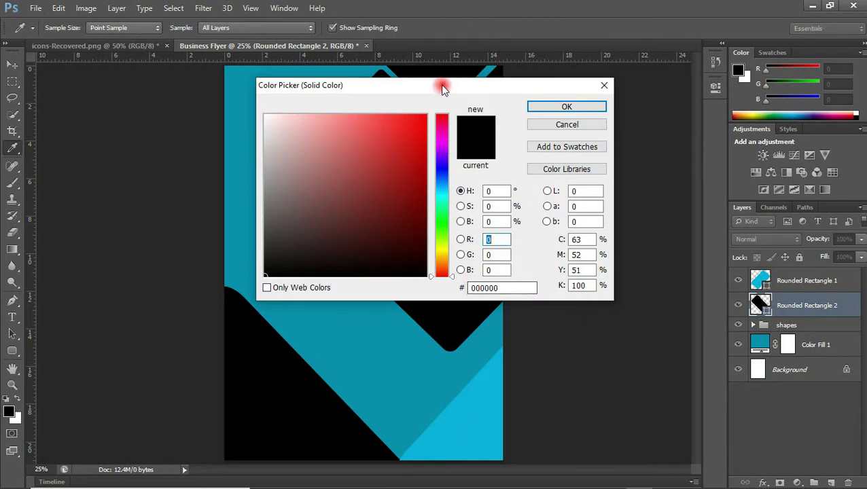
{"action": "left_click", "coordinate": [381, 330]}
{"action": "left_click", "coordinate": [413, 227]}
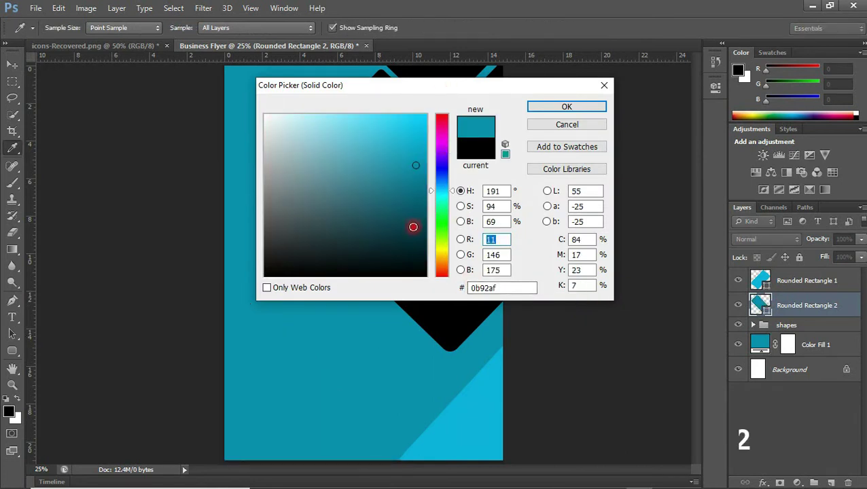
{"action": "left_click", "coordinate": [417, 217]}
{"action": "left_click", "coordinate": [505, 148]}
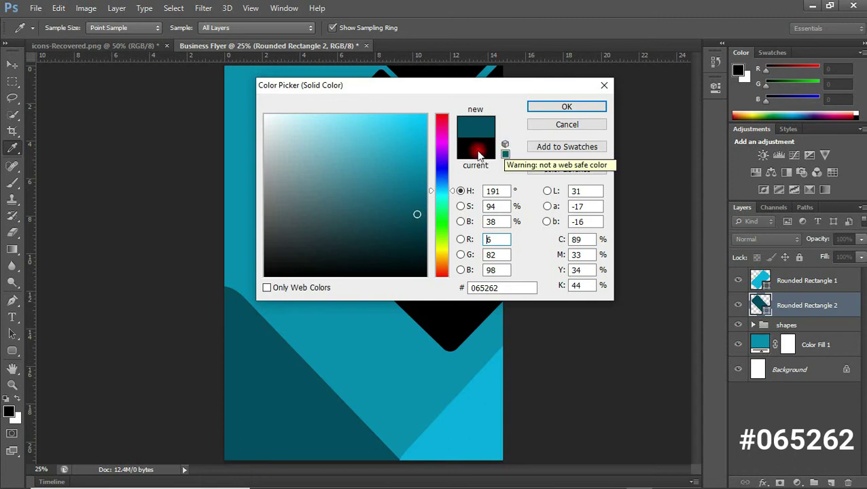
{"action": "left_click", "coordinate": [554, 107]}
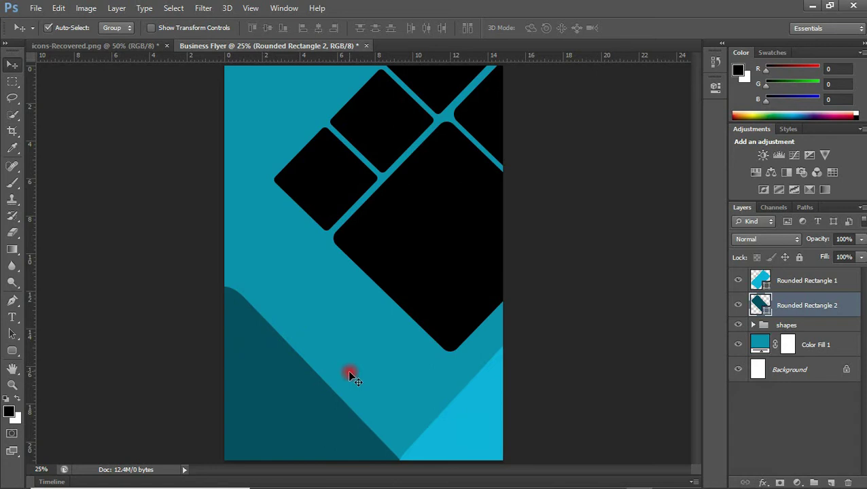
{"action": "key", "text": "l"}
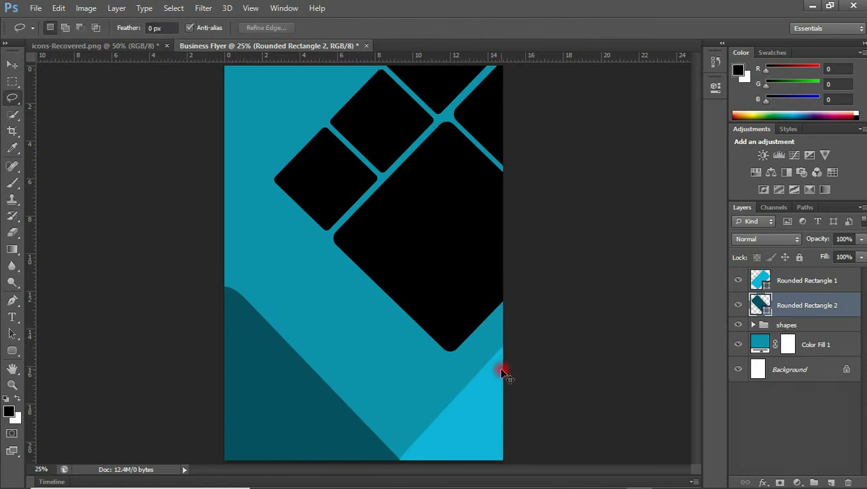
{"action": "key", "text": "ctrl+j"}
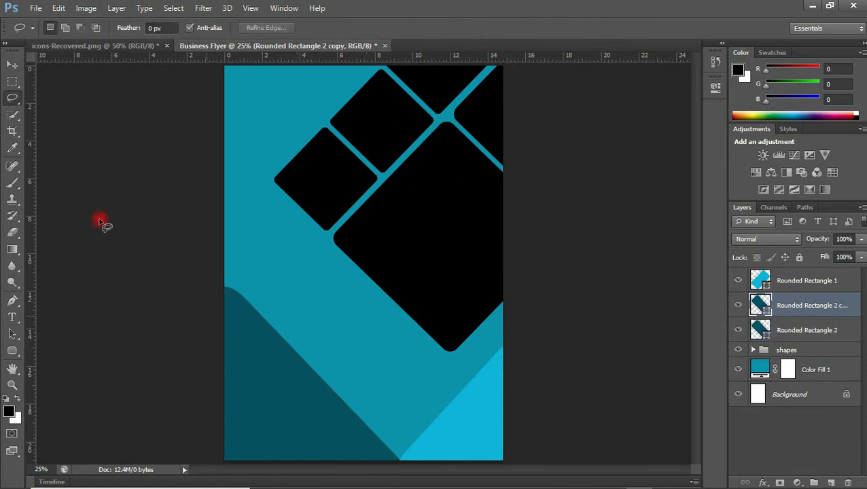
{"action": "left_click", "coordinate": [17, 63]}
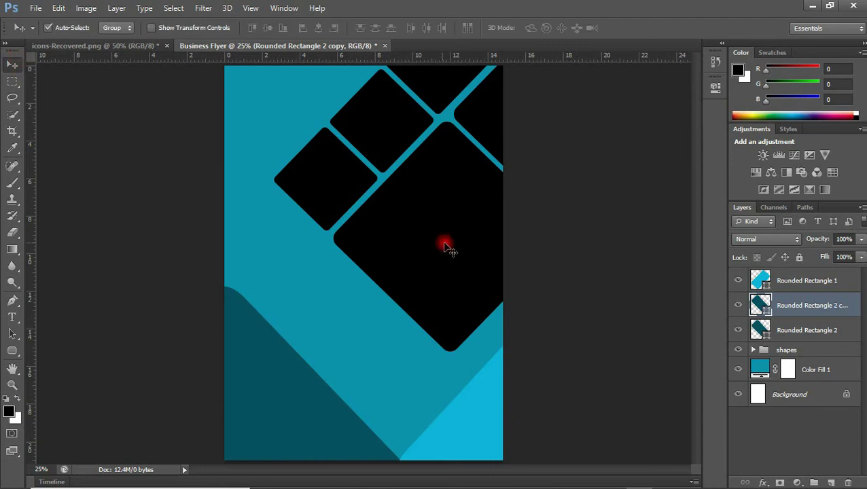
{"action": "left_click_drag", "start_coordinate": [767, 307], "coordinate": [785, 306]}
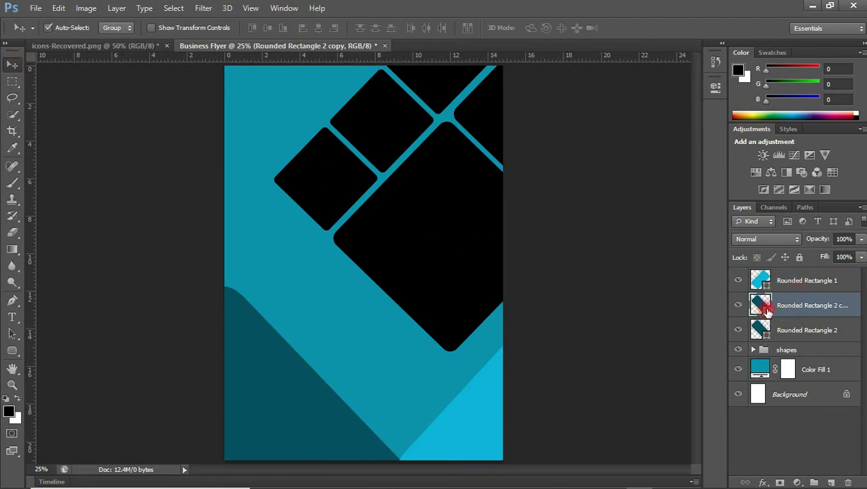
{"action": "double_click", "coordinate": [762, 306]}
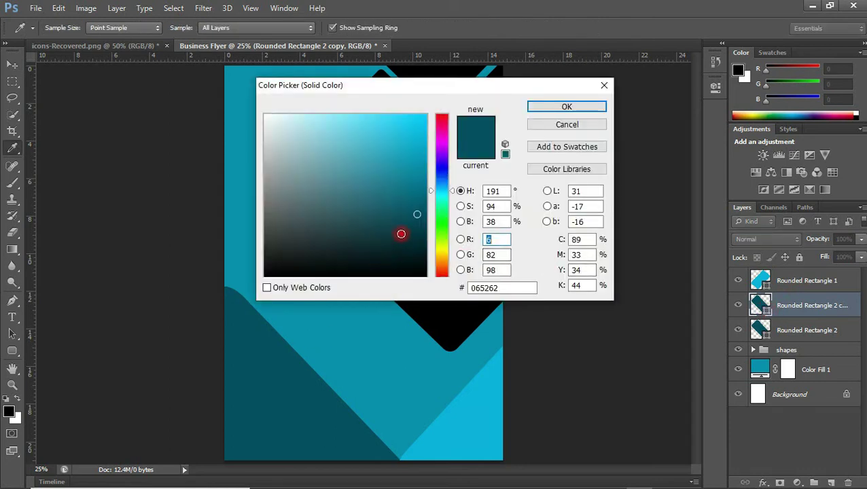
{"action": "mouse_move", "coordinate": [406, 232]}
{"action": "left_mouse_down"}
{"action": "mouse_move", "coordinate": [395, 239]}
{"action": "mouse_move", "coordinate": [399, 229]}
{"action": "mouse_move", "coordinate": [391, 230]}
{"action": "left_mouse_up"}
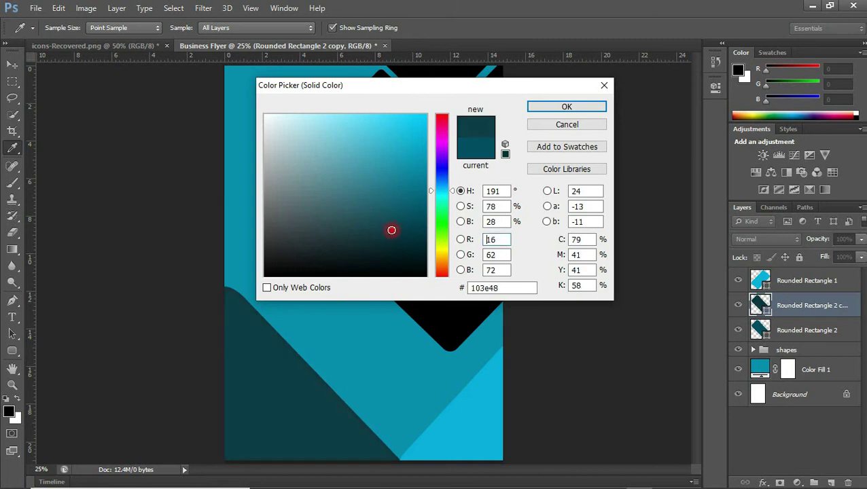
{"action": "left_click", "coordinate": [561, 124]}
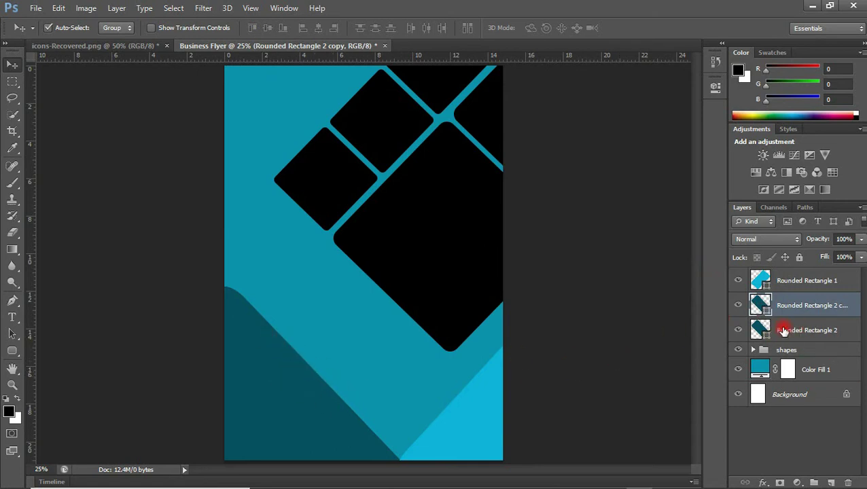
Rotate the Rounded Rectangle 2 copy to about -12° and shift it slightly down-right
{"action": "left_click_drag", "start_coordinate": [288, 379], "coordinate": [278, 390]}
{"action": "key", "text": "ctrl+t"}
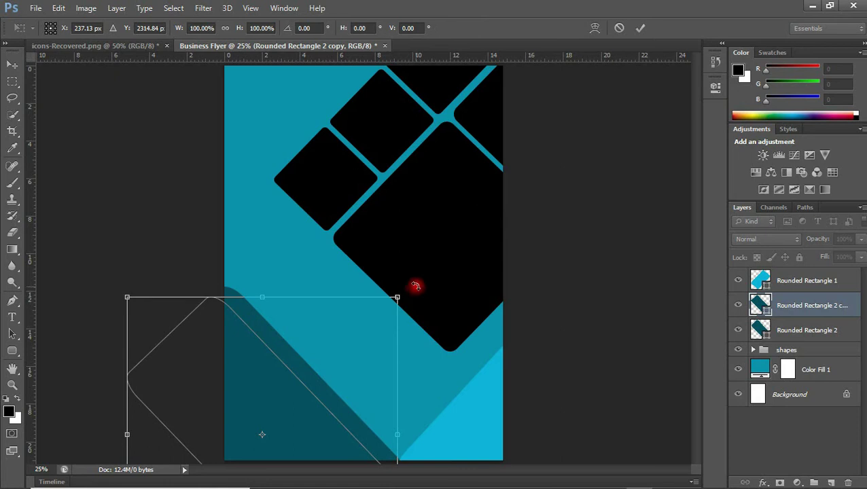
{"action": "left_click_drag", "start_coordinate": [414, 286], "coordinate": [383, 271]}
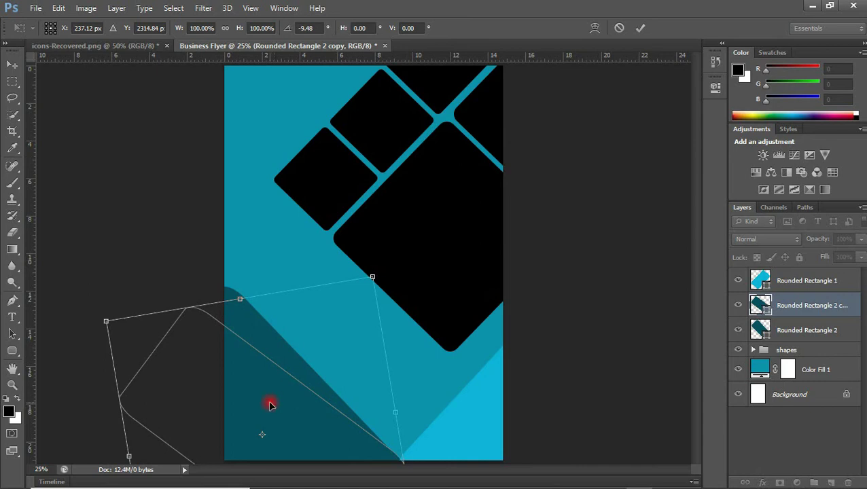
{"action": "left_click_drag", "start_coordinate": [270, 405], "coordinate": [270, 411]}
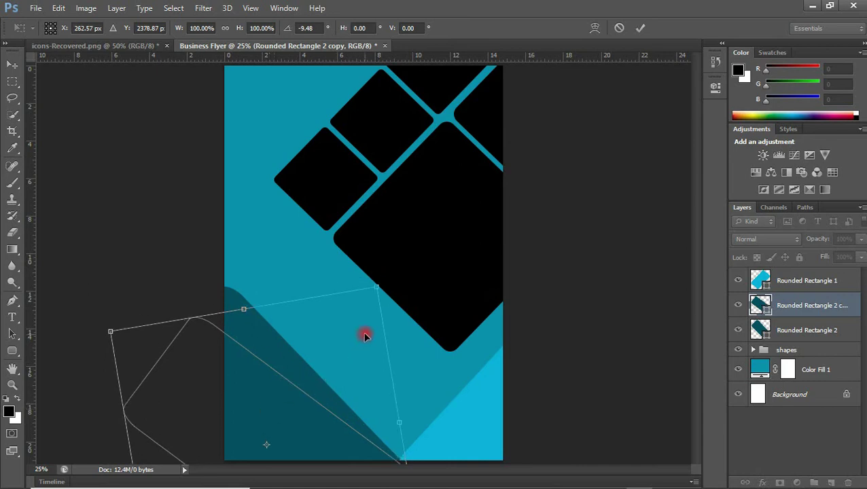
{"action": "left_click_drag", "start_coordinate": [389, 286], "coordinate": [382, 283]}
{"action": "key", "text": "Return"}
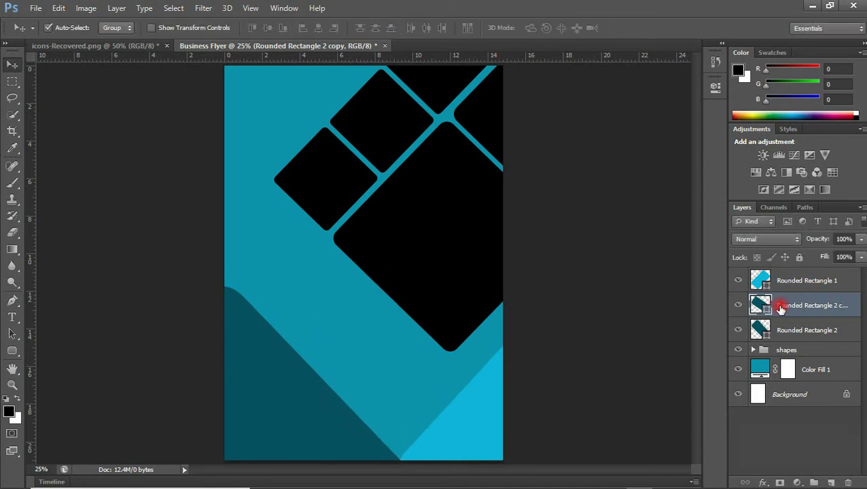
Change the tilted rectangle copy's fill to the darker teal #11424d
{"action": "double_click", "coordinate": [760, 307]}
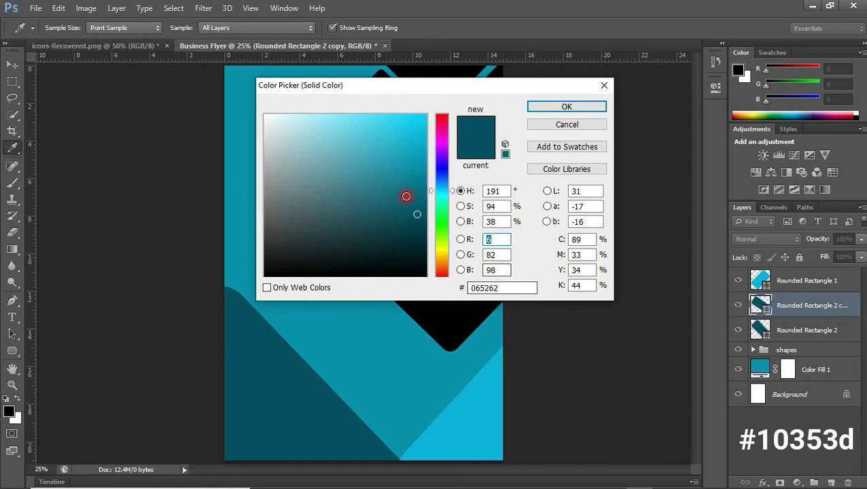
{"action": "left_click", "coordinate": [384, 238]}
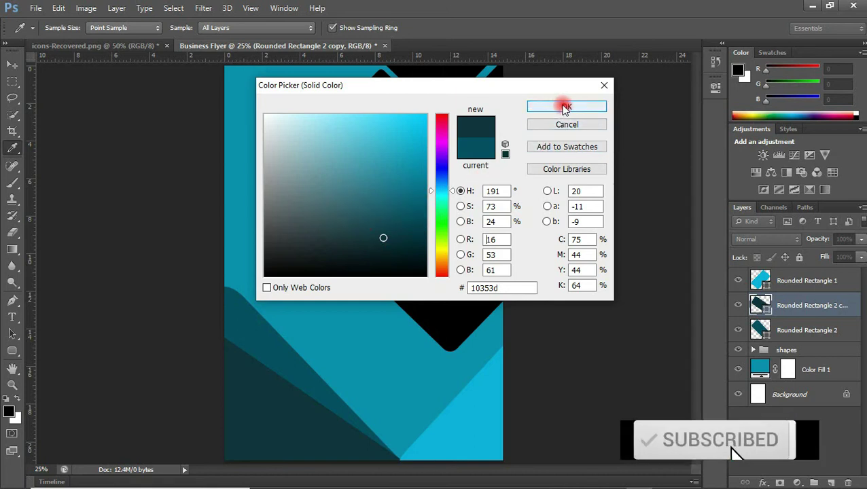
{"action": "left_click_drag", "start_coordinate": [394, 229], "coordinate": [390, 227]}
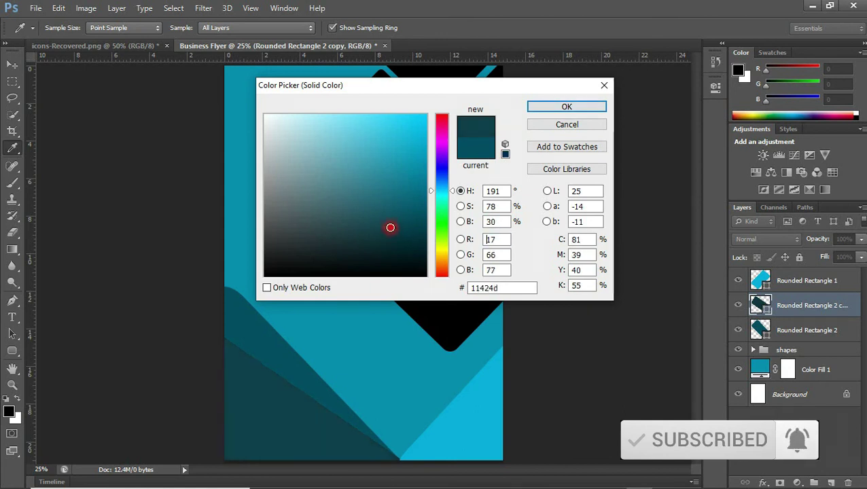
{"action": "left_click", "coordinate": [565, 108]}
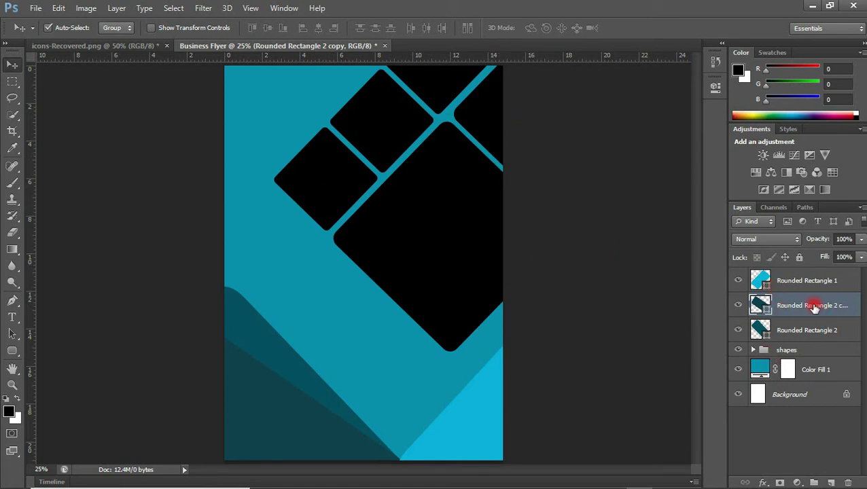
Group Rounded Rectangle 2 through Rounded Rectangle 1 into a group named 'down shapes'
{"action": "left_click", "coordinate": [793, 330]}
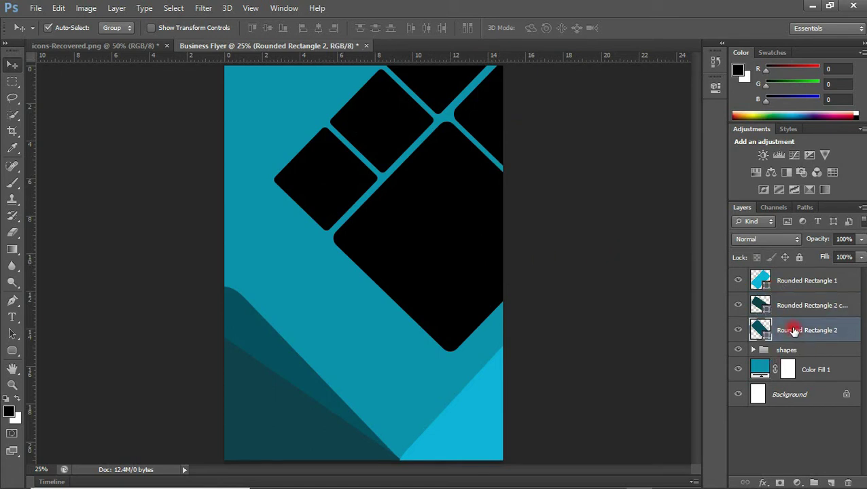
{"action": "left_click", "coordinate": [795, 281], "text": "shift"}
{"action": "key", "text": "ctrl+g"}
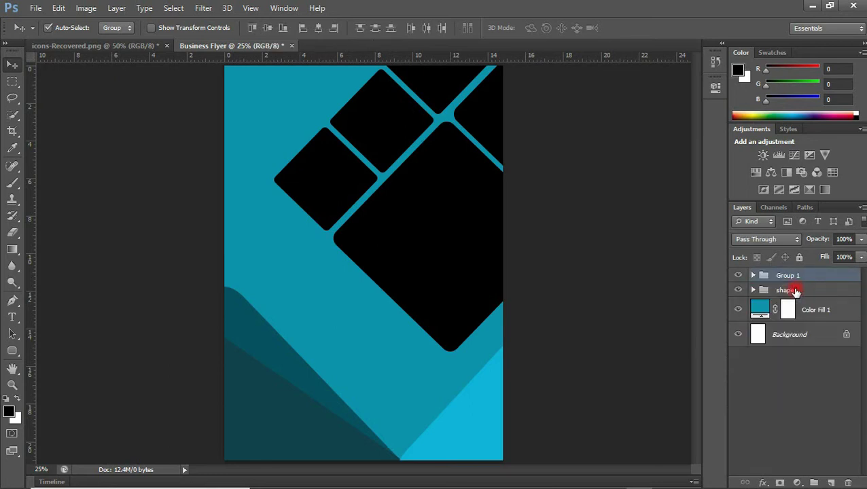
{"action": "double_click", "coordinate": [788, 275]}
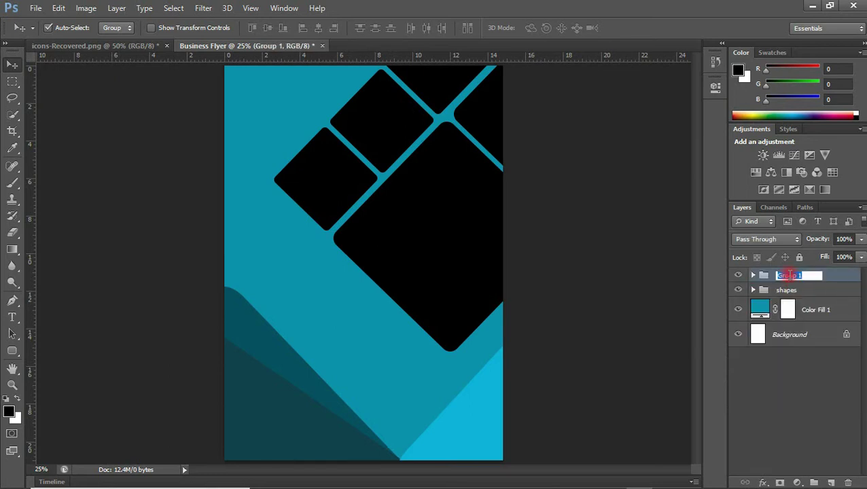
{"action": "type", "text": "shapes"}
{"action": "key", "text": "Return"}
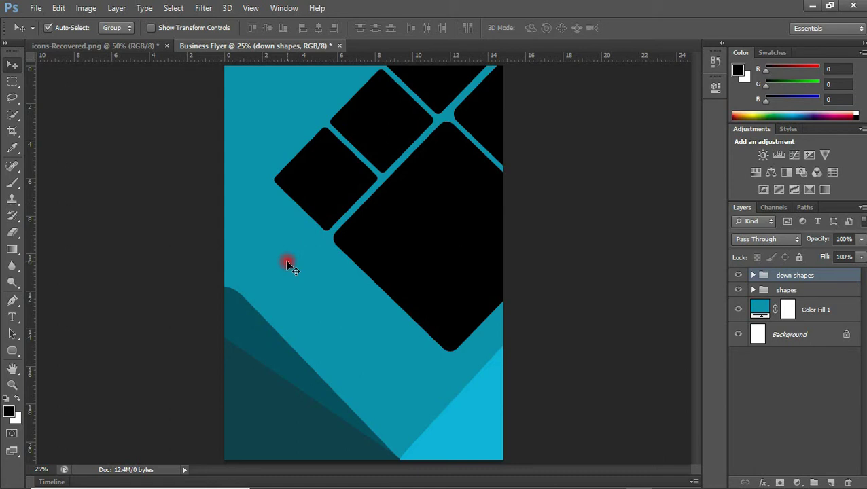
Draw a 516 px white rounded square and move it to the flyer's top-left corner
{"action": "left_click", "coordinate": [12, 352]}
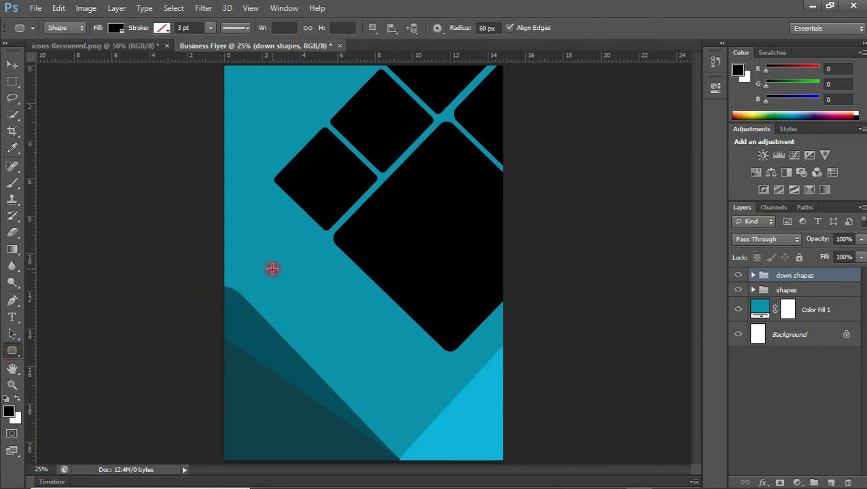
{"action": "left_click_drag", "start_coordinate": [272, 269], "coordinate": [366, 351]}
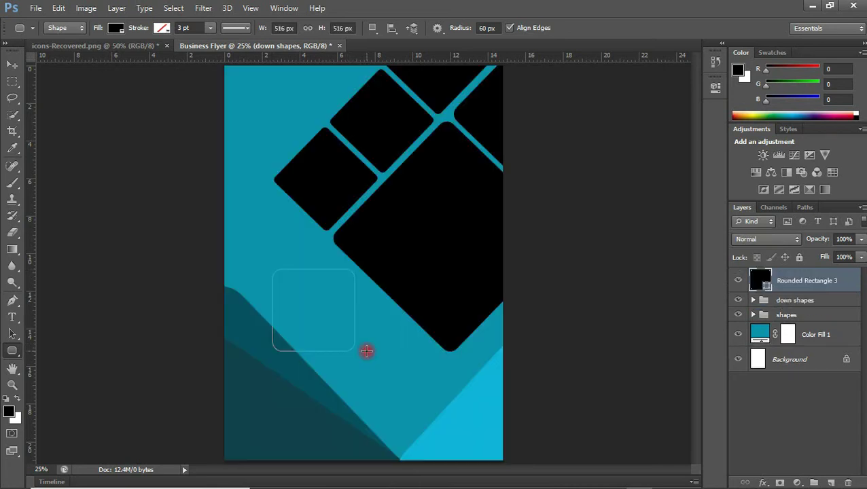
{"action": "left_click", "coordinate": [116, 28]}
{"action": "left_click", "coordinate": [54, 89]}
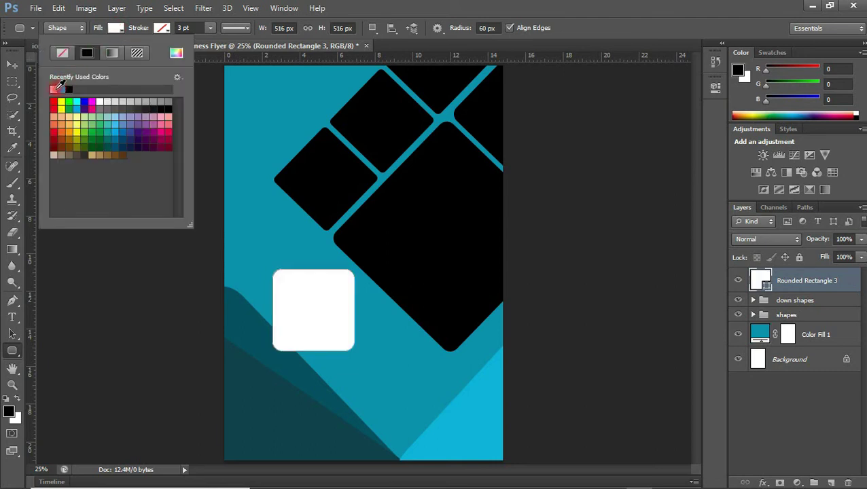
{"action": "left_click", "coordinate": [11, 65]}
{"action": "left_click_drag", "start_coordinate": [348, 292], "coordinate": [295, 119]}
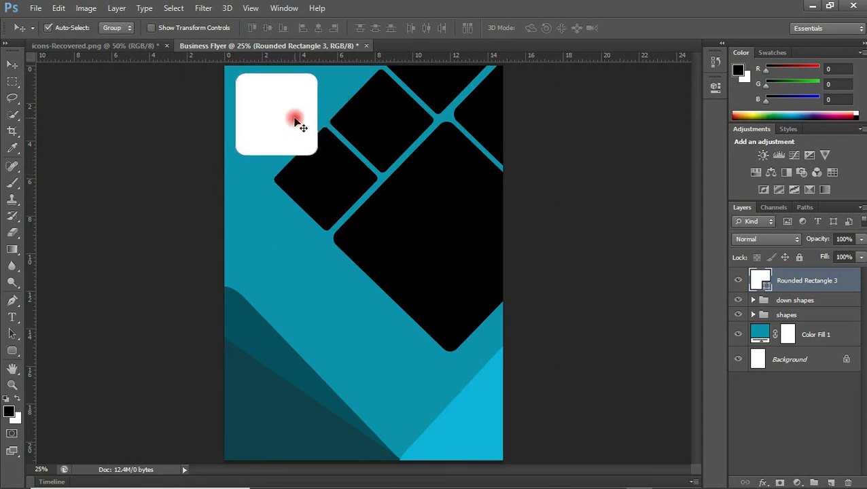
Rotate the white square about -44° and duplicate it onto a new layer
{"action": "key", "text": "ctrl+t"}
{"action": "left_click_drag", "start_coordinate": [331, 75], "coordinate": [268, 104]}
{"action": "key", "text": "Return"}
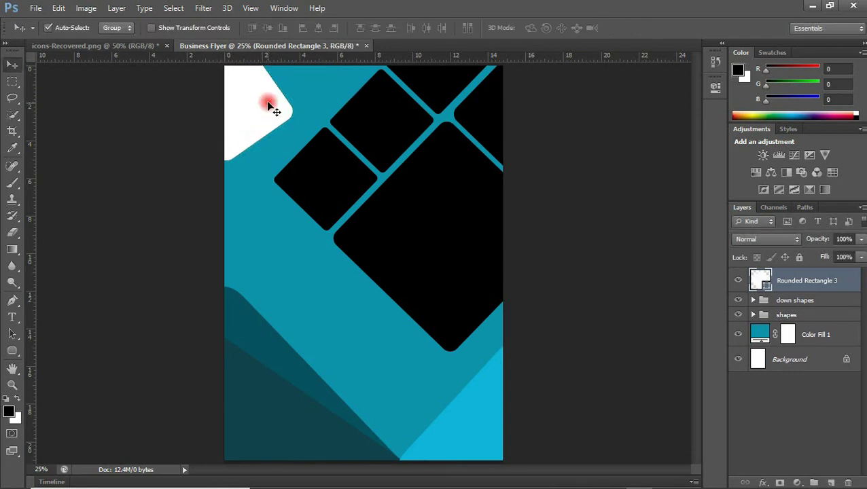
{"action": "left_click", "coordinate": [242, 96]}
{"action": "key", "text": "ctrl+j"}
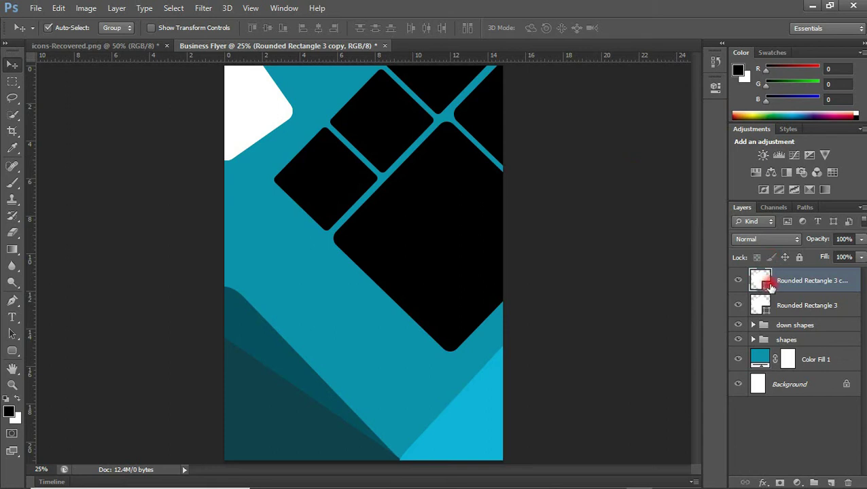
Scale Rounded Rectangle 3 copy down to about 90% and apply the transform
{"action": "left_click_drag", "start_coordinate": [767, 286], "coordinate": [788, 287]}
{"action": "key", "text": "ctrl+t"}
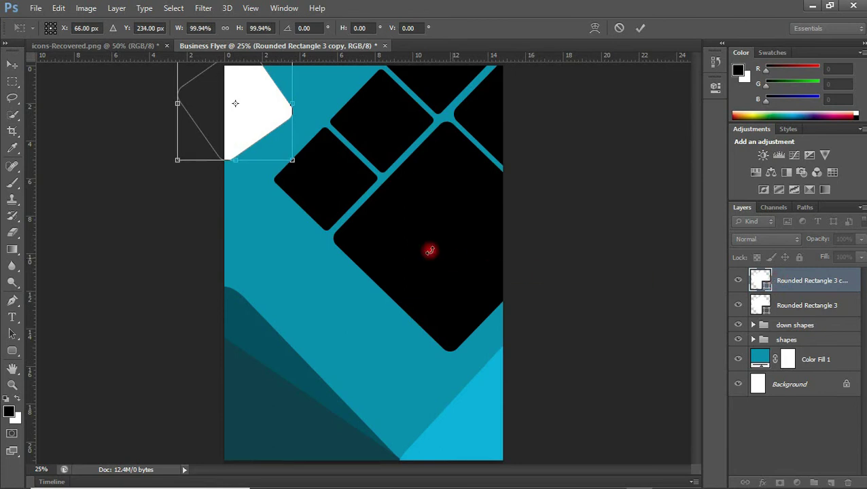
{"action": "left_click_drag", "start_coordinate": [294, 162], "coordinate": [286, 154]}
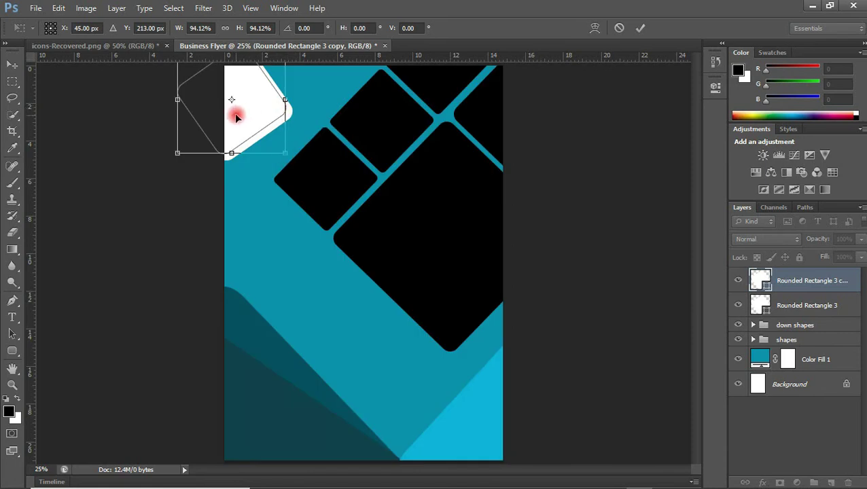
{"action": "key", "text": "ctrl+minus"}
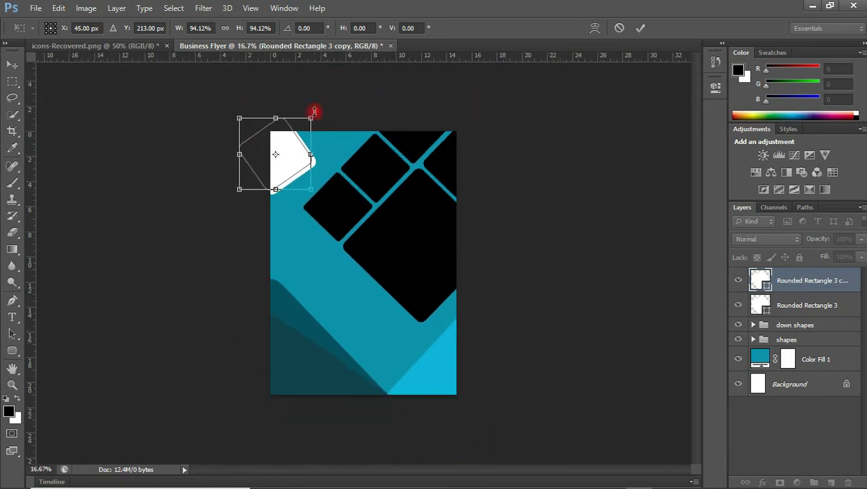
{"action": "left_click_drag", "start_coordinate": [311, 118], "coordinate": [308, 119]}
{"action": "key", "text": "ctrl+minus"}
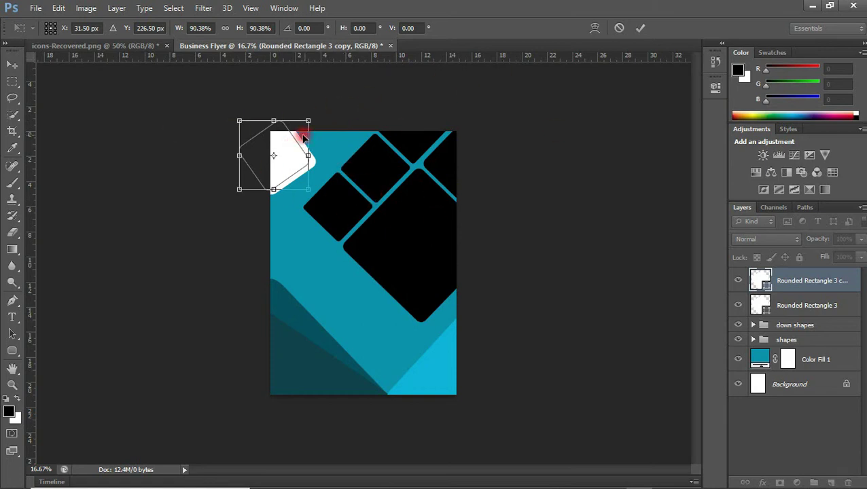
{"action": "double_click", "coordinate": [296, 178]}
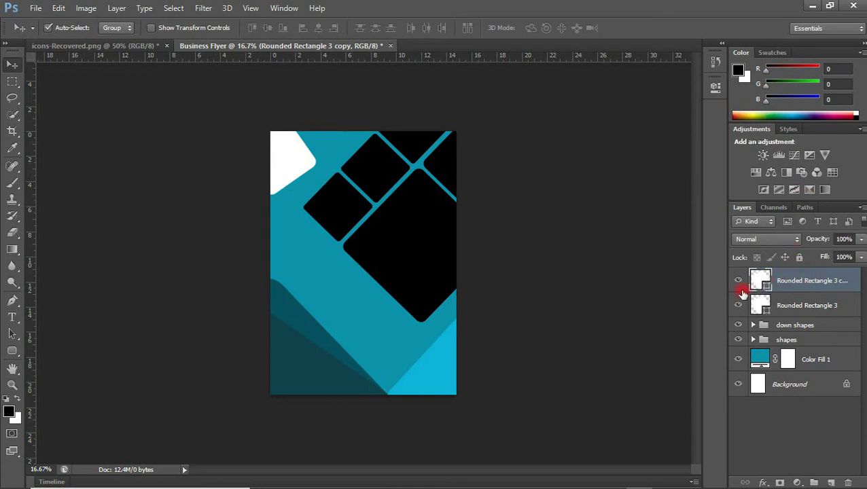
Give the white square copy an 11 px outside stroke in teal #0b92af sampled from the flyer
{"action": "left_click", "coordinate": [764, 482]}
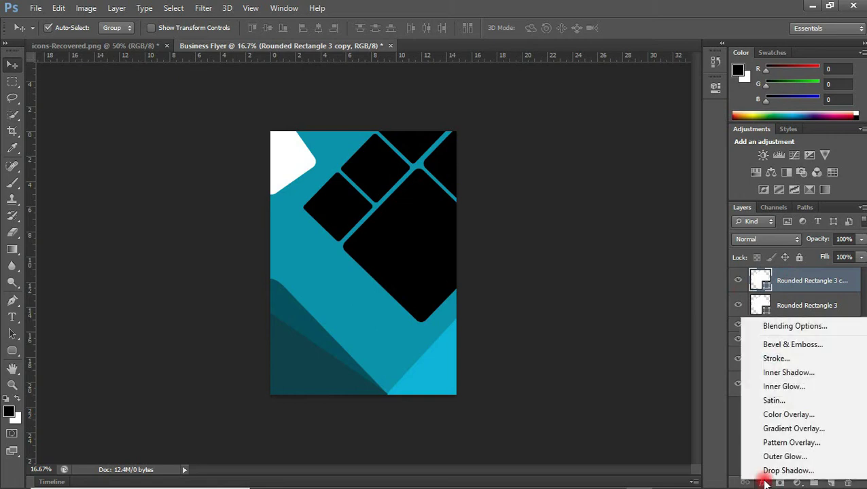
{"action": "left_click", "coordinate": [785, 361]}
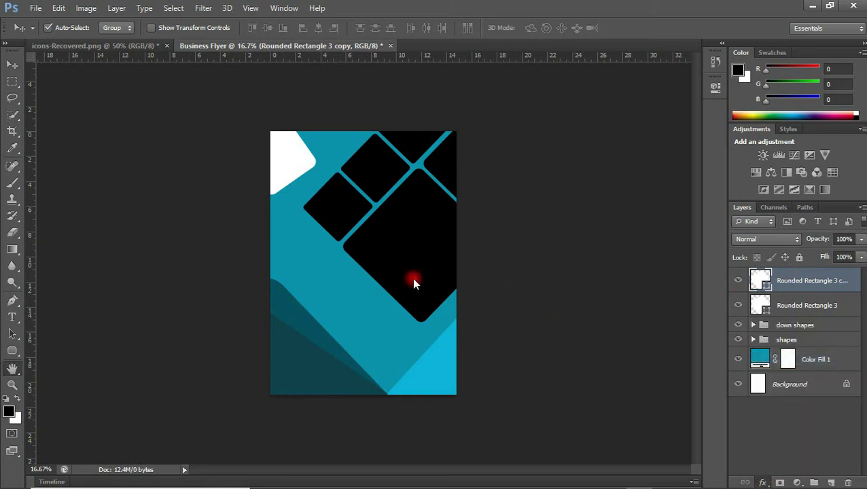
{"action": "left_click", "coordinate": [537, 178]}
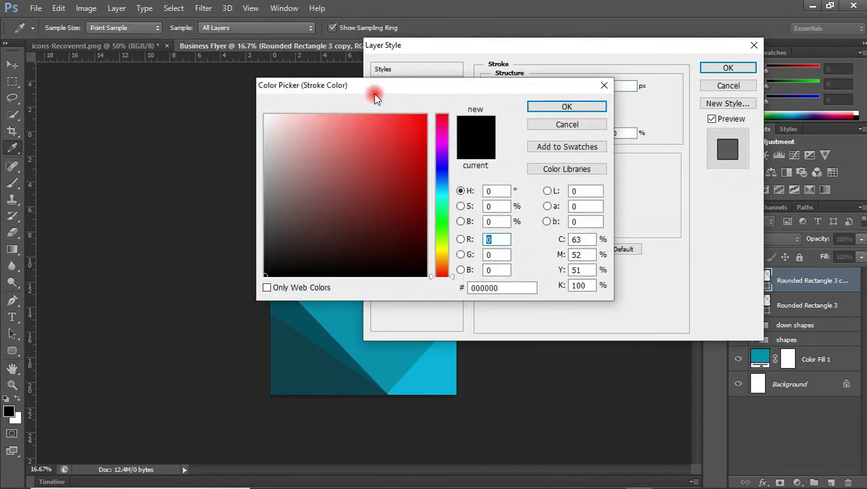
{"action": "mouse_move", "coordinate": [404, 85]}
{"action": "left_mouse_down"}
{"action": "mouse_move", "coordinate": [588, 70]}
{"action": "mouse_move", "coordinate": [400, 160]}
{"action": "mouse_move", "coordinate": [569, 101]}
{"action": "left_mouse_up"}
{"action": "left_click", "coordinate": [289, 249]}
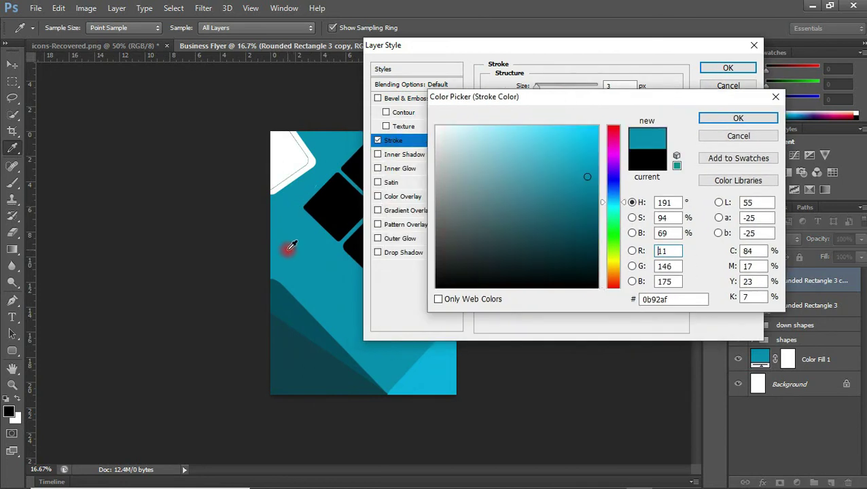
{"action": "left_click", "coordinate": [712, 118]}
{"action": "left_click", "coordinate": [616, 90]}
{"action": "key", "text": "Up"}
{"action": "key", "text": "Up"}
{"action": "key", "text": "Up"}
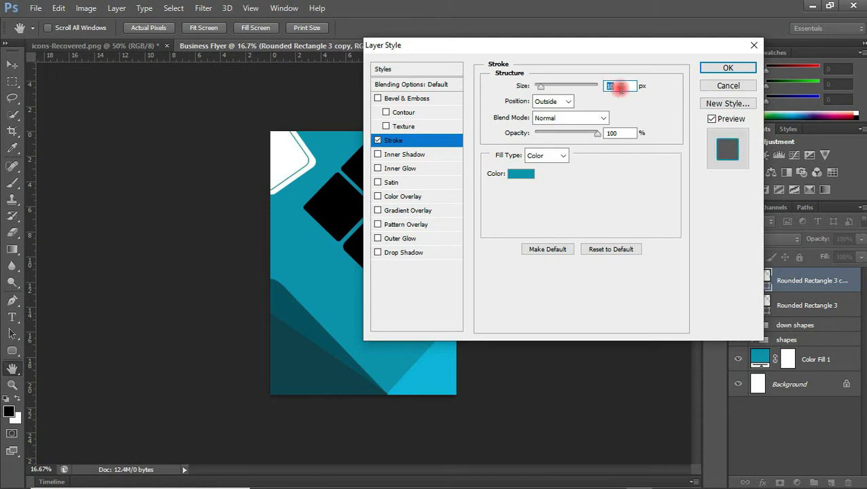
{"action": "left_click", "coordinate": [723, 68]}
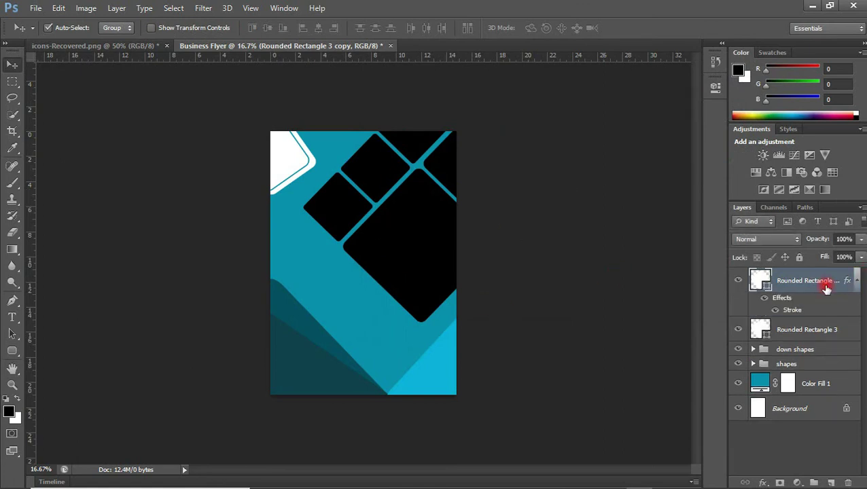
Group Rounded Rectangle 3 and its copy into a group named 'logo shape'
{"action": "left_click", "coordinate": [824, 329]}
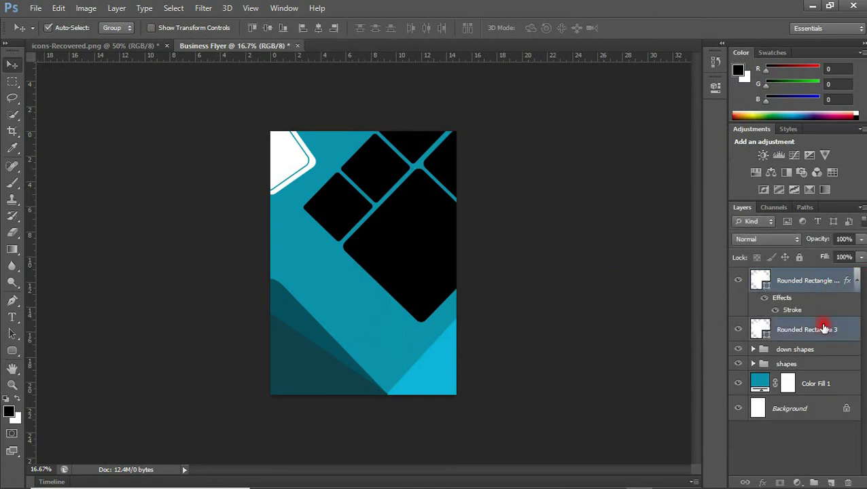
{"action": "key", "text": "ctrl+g"}
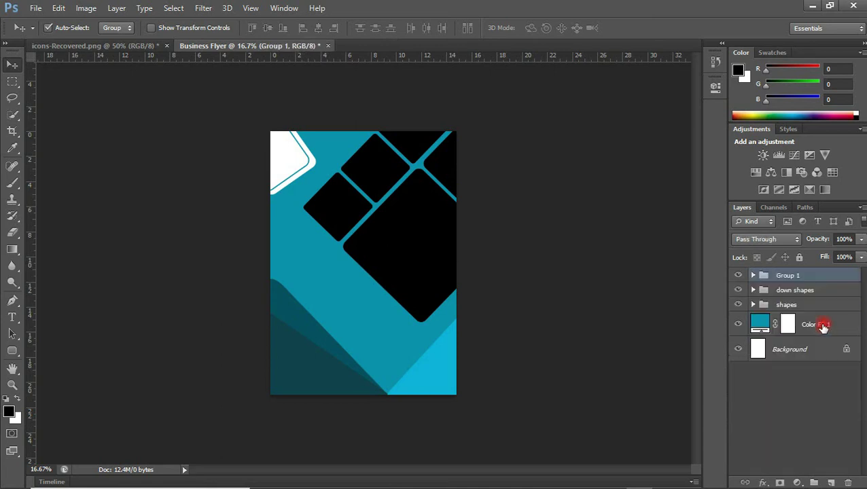
{"action": "double_click", "coordinate": [782, 275]}
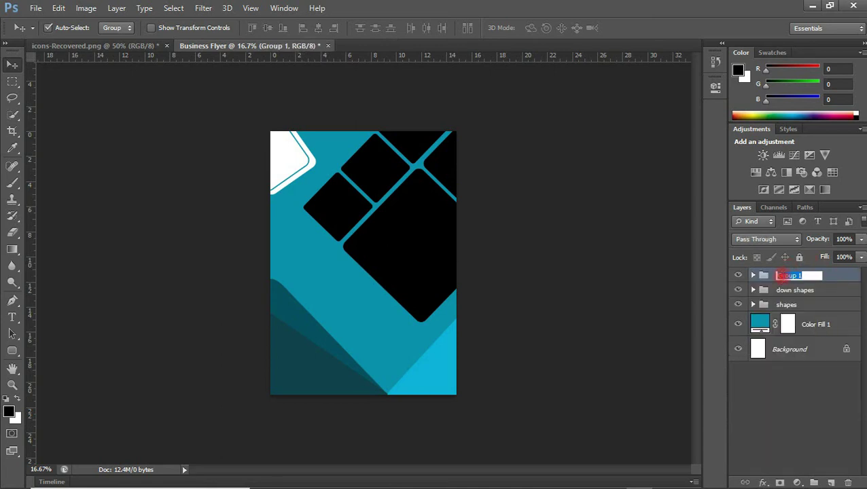
{"action": "type", "text": "logo shape"}
{"action": "key", "text": "Return"}
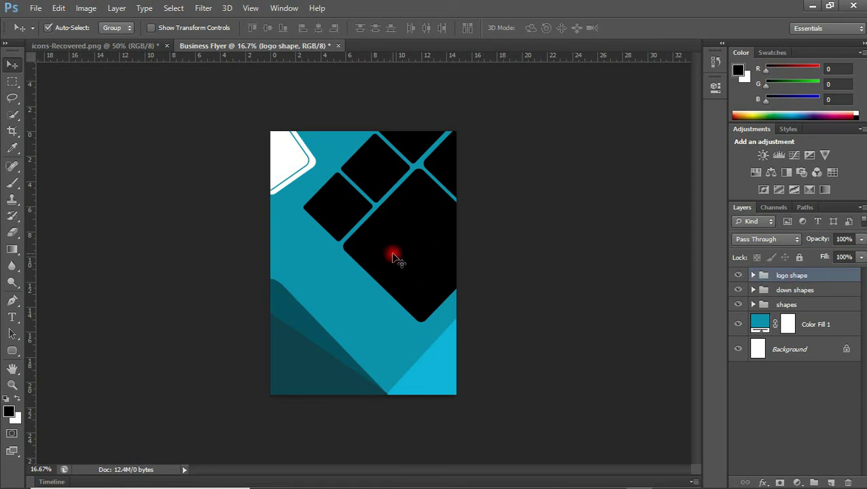
{"action": "scroll", "coordinate": [397, 258], "scroll_direction": "up", "scroll_amount": 2}
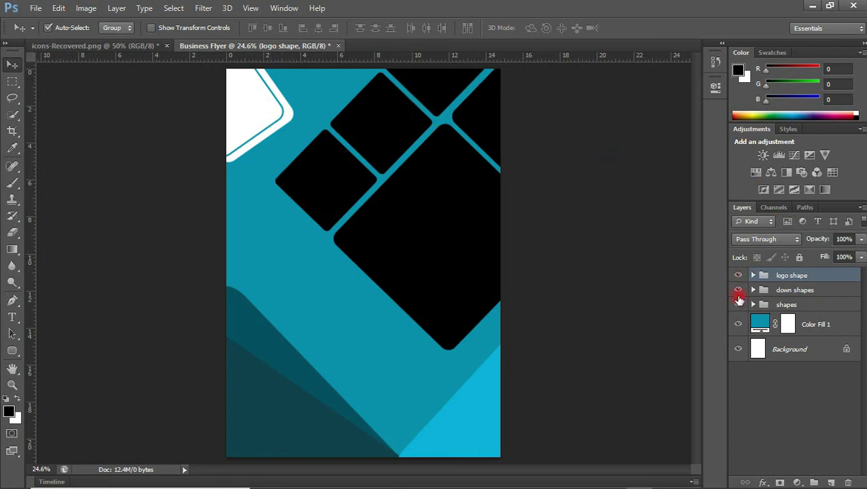
In the shapes group, merge small 3, small 2 and big 2 into one small 3 layer
{"action": "left_click", "coordinate": [752, 305]}
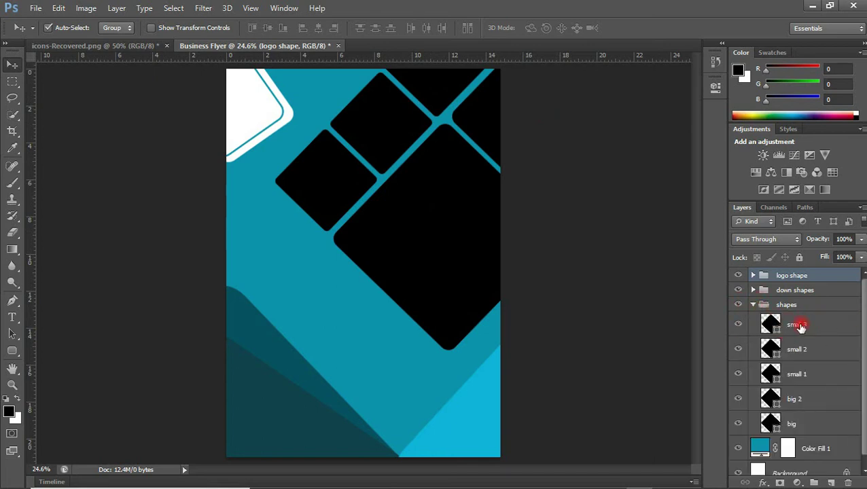
{"action": "left_click", "coordinate": [799, 326]}
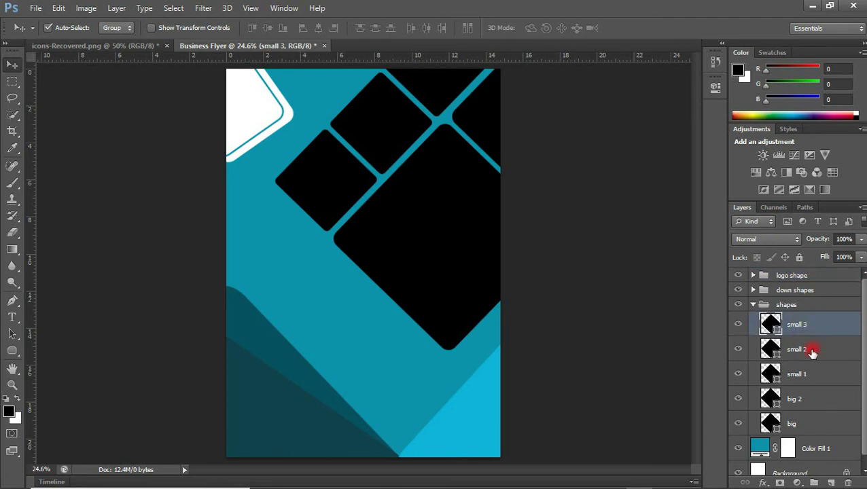
{"action": "left_click", "coordinate": [813, 351], "text": "shift"}
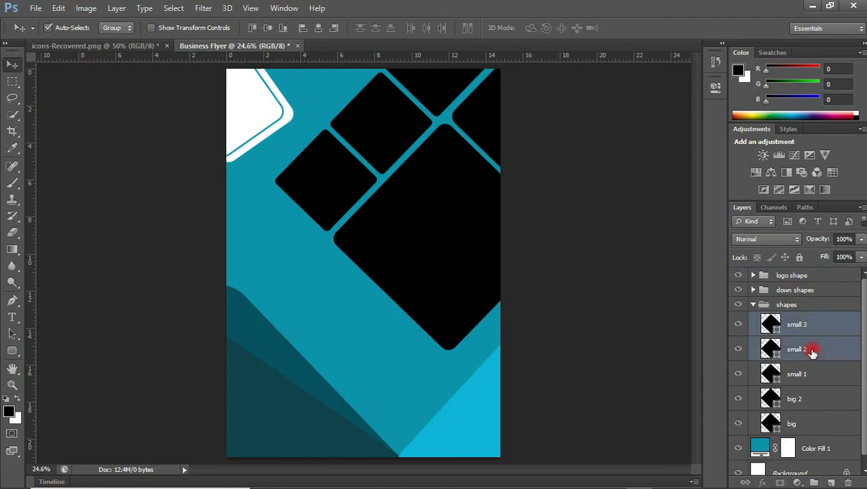
{"action": "left_click", "coordinate": [809, 403], "text": "ctrl"}
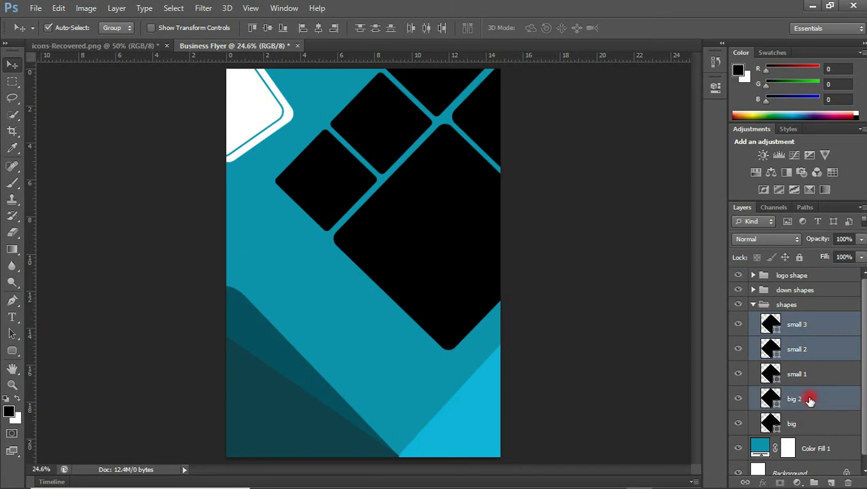
{"action": "key", "text": "ctrl+e"}
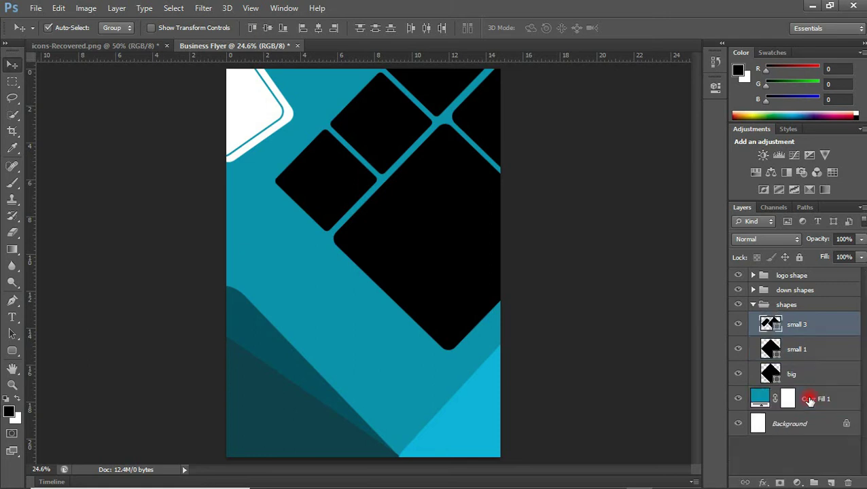
Toggle the merged small 3 layer's visibility to check the result, leaving it visible
{"action": "left_click", "coordinate": [736, 326]}
{"action": "left_click", "coordinate": [736, 326]}
{"action": "left_click", "coordinate": [736, 326]}
{"action": "left_click", "coordinate": [737, 327]}
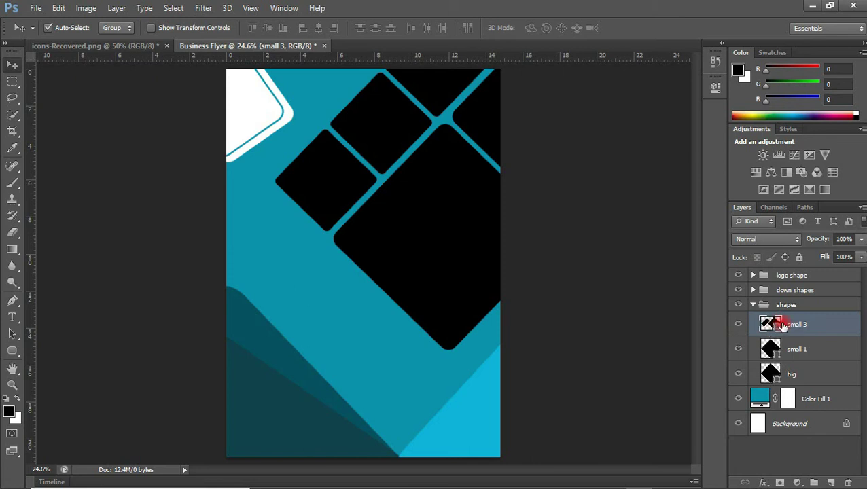
Drag the young-businessman photo from the Resource folder into the flyer document
{"action": "left_click_drag", "start_coordinate": [783, 326], "coordinate": [358, 236]}
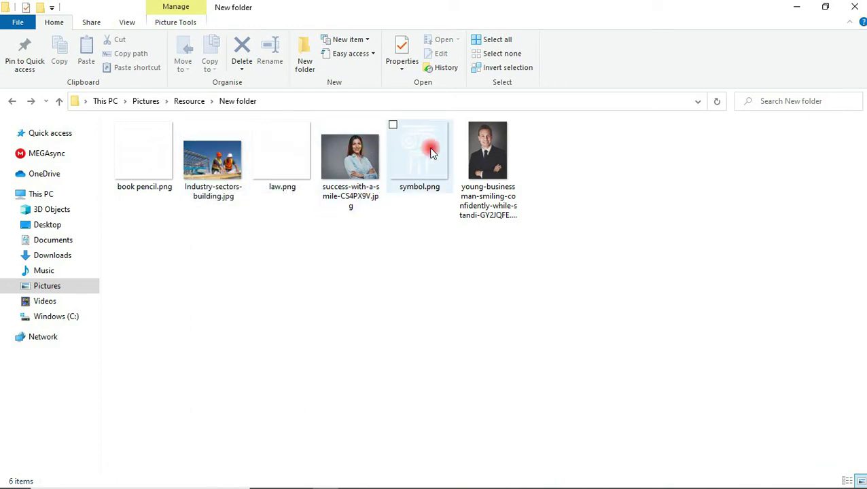
{"action": "left_click_drag", "start_coordinate": [485, 151], "coordinate": [441, 246]}
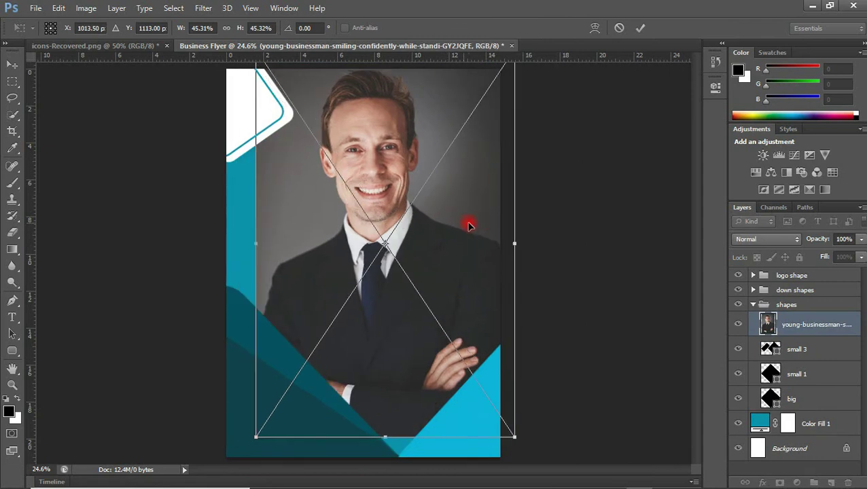
Size the businessman photo over the big diamond, move its layer above it, and clip it in
{"action": "left_click_drag", "start_coordinate": [262, 428], "coordinate": [383, 276]}
{"action": "left_click_drag", "start_coordinate": [456, 206], "coordinate": [445, 296]}
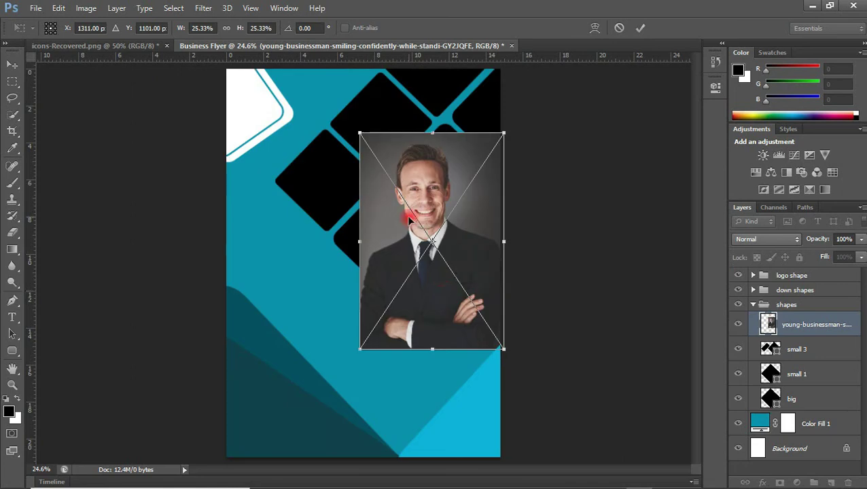
{"action": "left_click_drag", "start_coordinate": [360, 133], "coordinate": [291, 108]}
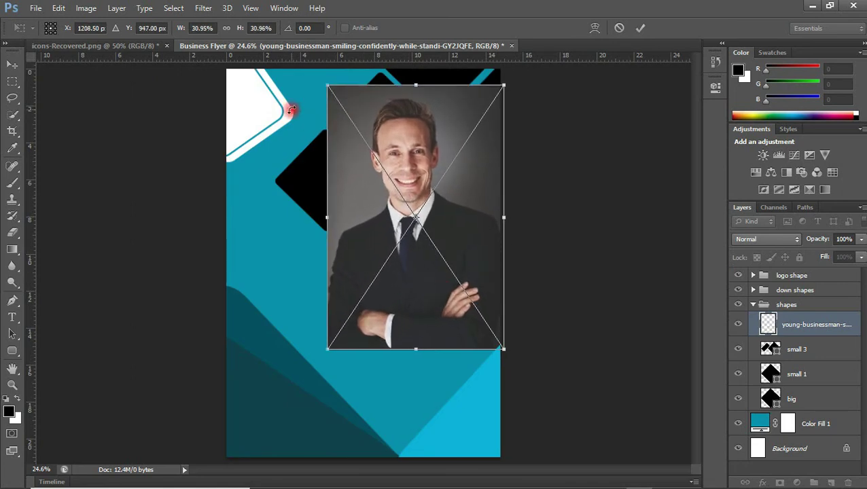
{"action": "left_click_drag", "start_coordinate": [388, 119], "coordinate": [390, 129]}
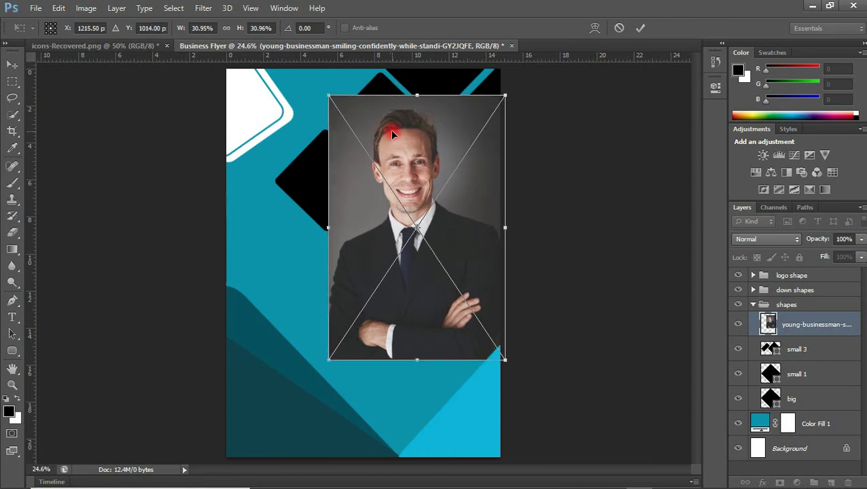
{"action": "double_click", "coordinate": [390, 129]}
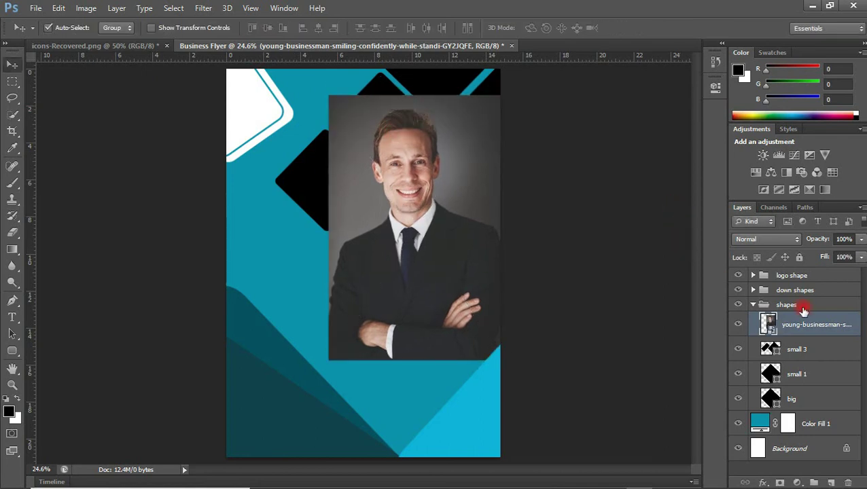
{"action": "left_click_drag", "start_coordinate": [800, 327], "coordinate": [790, 381]}
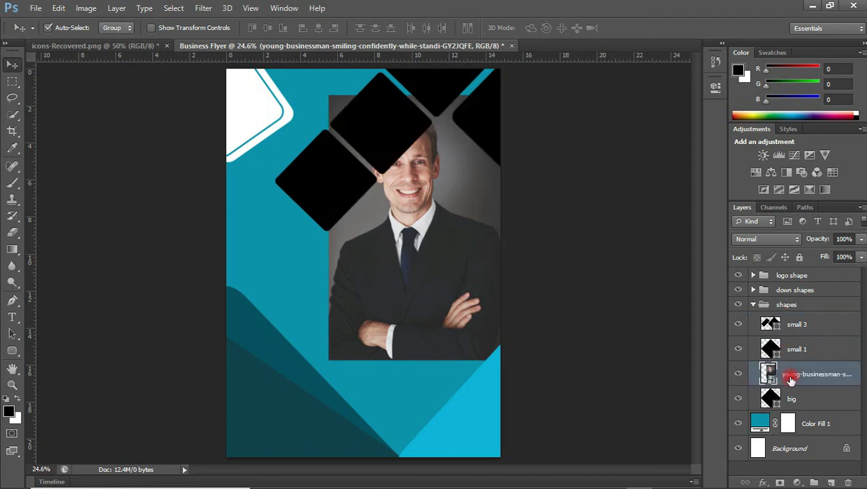
{"action": "right_click", "coordinate": [793, 376]}
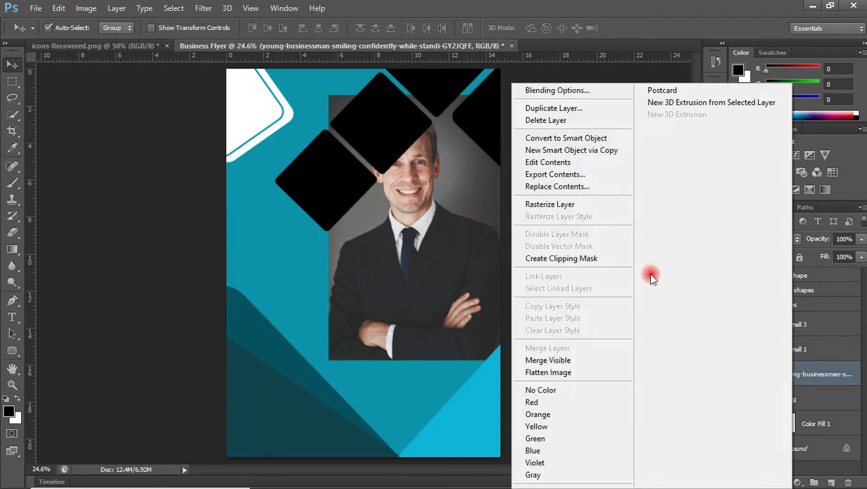
{"action": "left_click", "coordinate": [589, 259]}
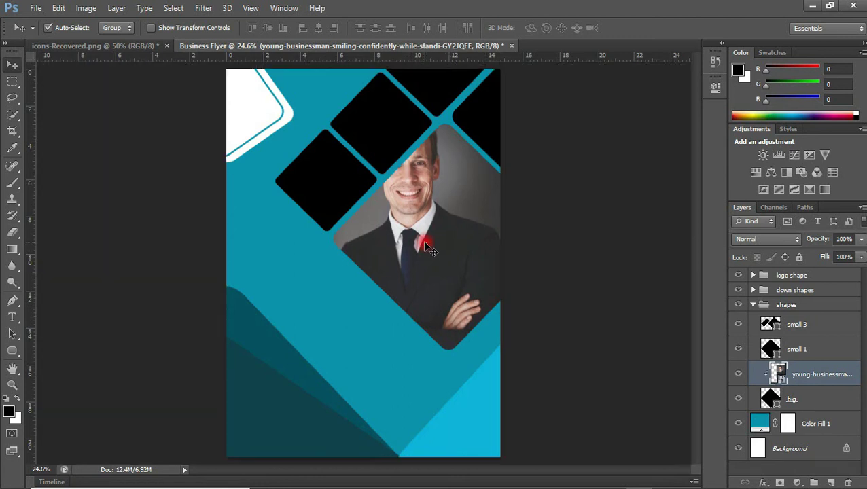
Place the workers photo and clip it into the top diamond with Ctrl+Alt+G
{"action": "left_click_drag", "start_coordinate": [420, 247], "coordinate": [425, 245]}
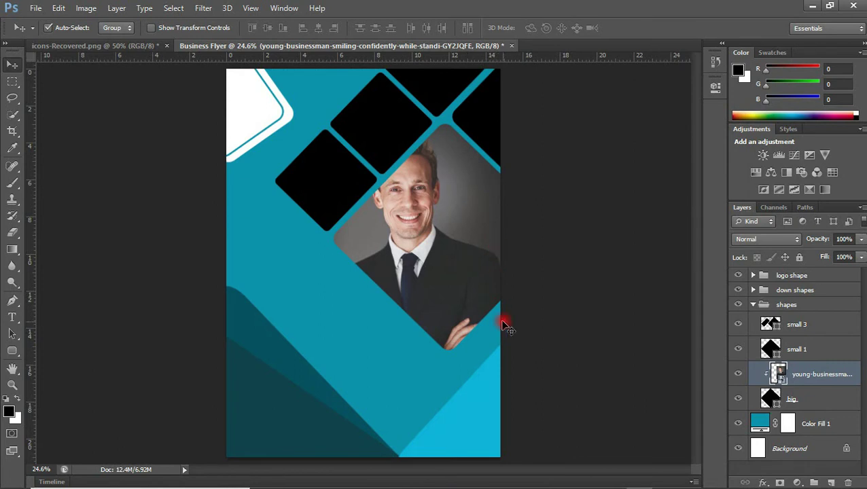
{"action": "mouse_move", "coordinate": [360, 483]}
{"action": "mouse_move", "coordinate": [324, 479]}
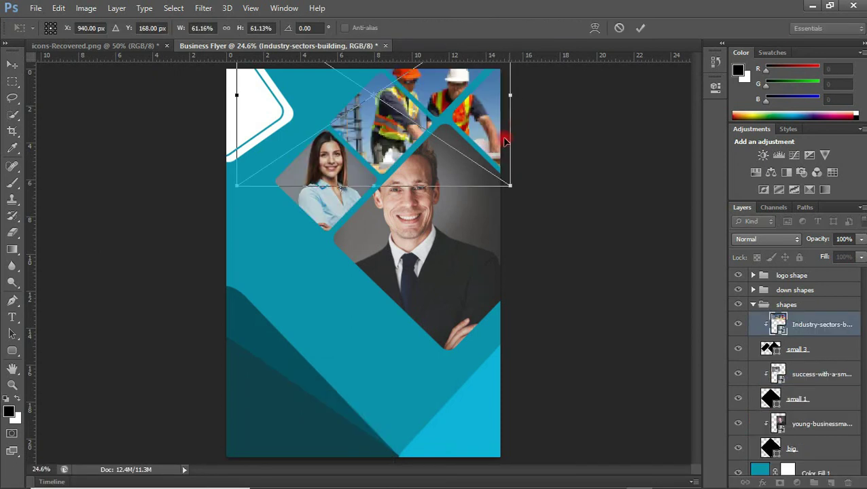
{"action": "key", "text": "Return"}
{"action": "key", "text": "ctrl+alt+g"}
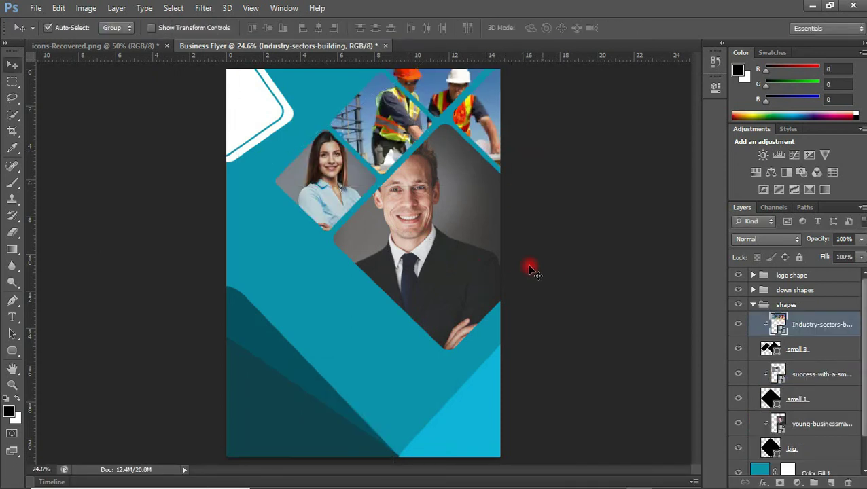
{"action": "left_click", "coordinate": [754, 305]}
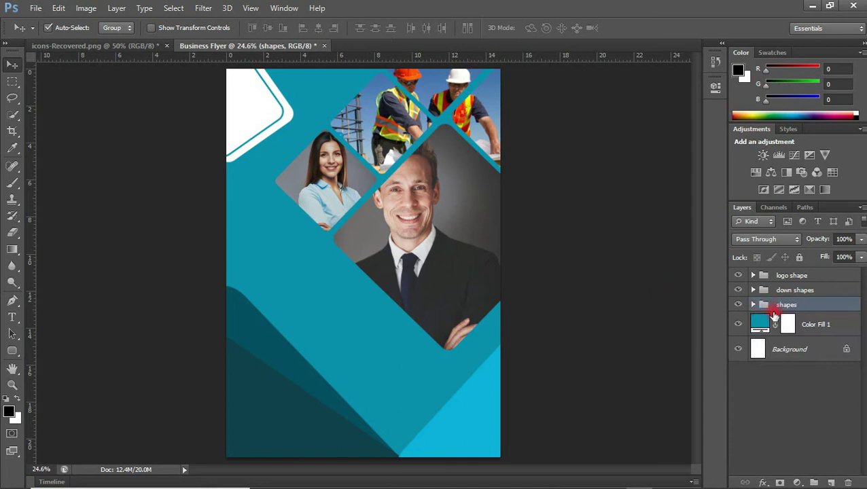
Add a 7 px white outside stroke effect to the shapes group of photo diamonds
{"action": "left_click", "coordinate": [761, 482]}
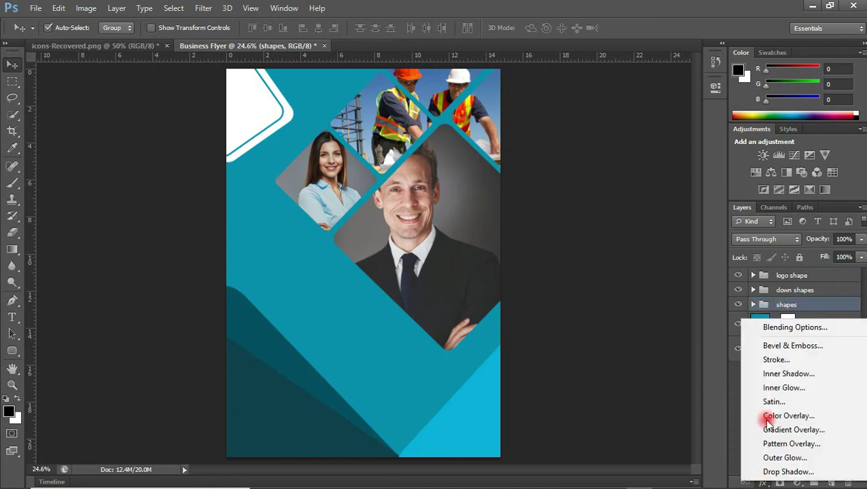
{"action": "left_click", "coordinate": [781, 358]}
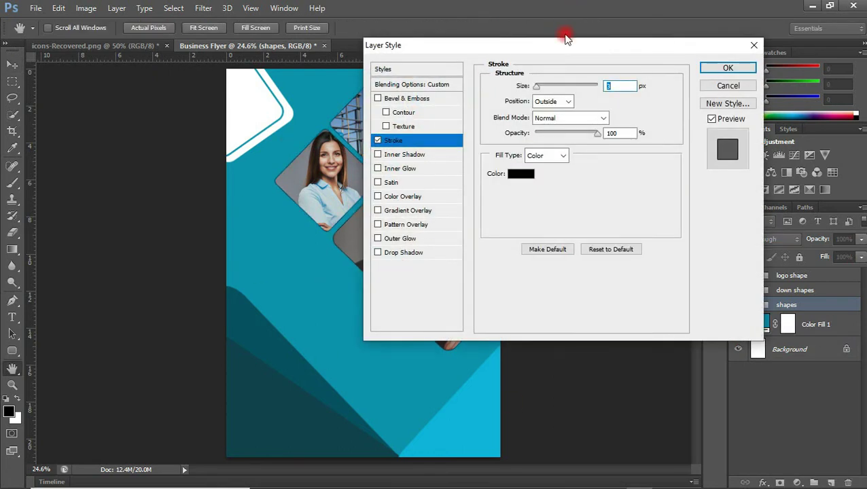
{"action": "left_click_drag", "start_coordinate": [562, 45], "coordinate": [669, 47]}
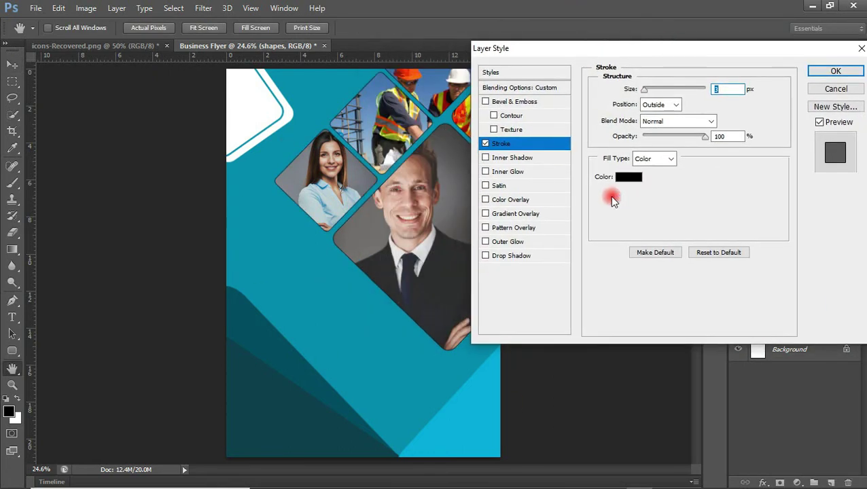
{"action": "left_click", "coordinate": [635, 182]}
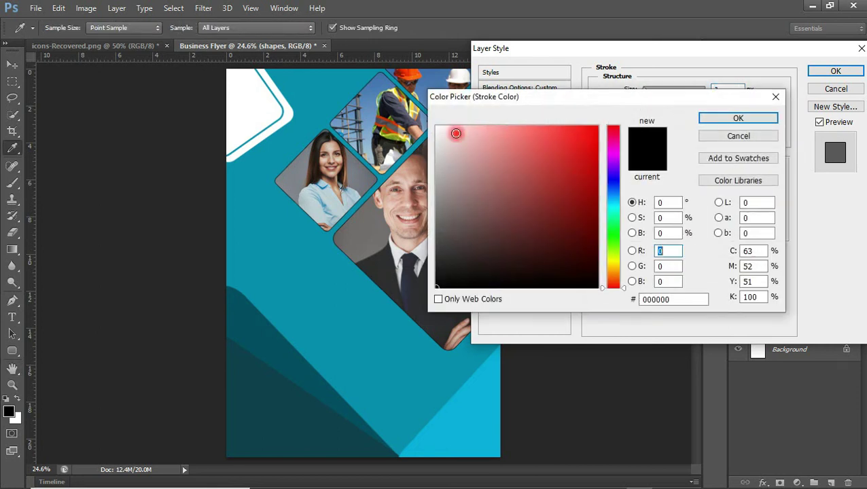
{"action": "left_click", "coordinate": [437, 127]}
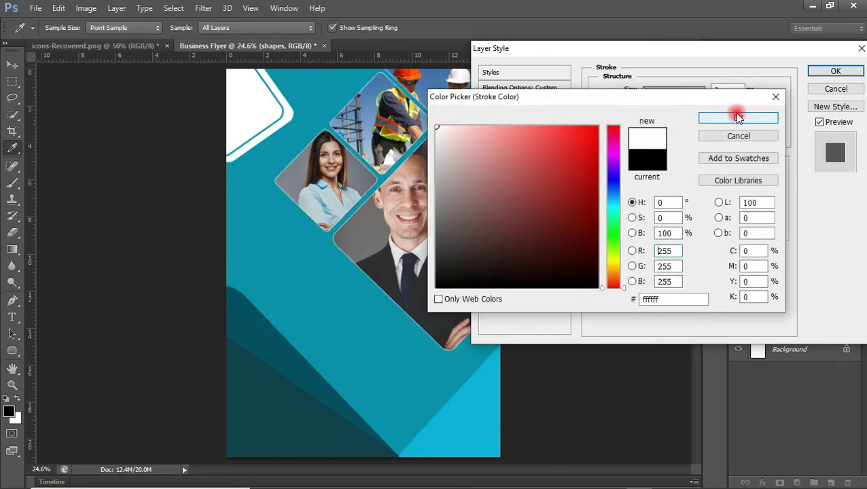
{"action": "left_click", "coordinate": [740, 118]}
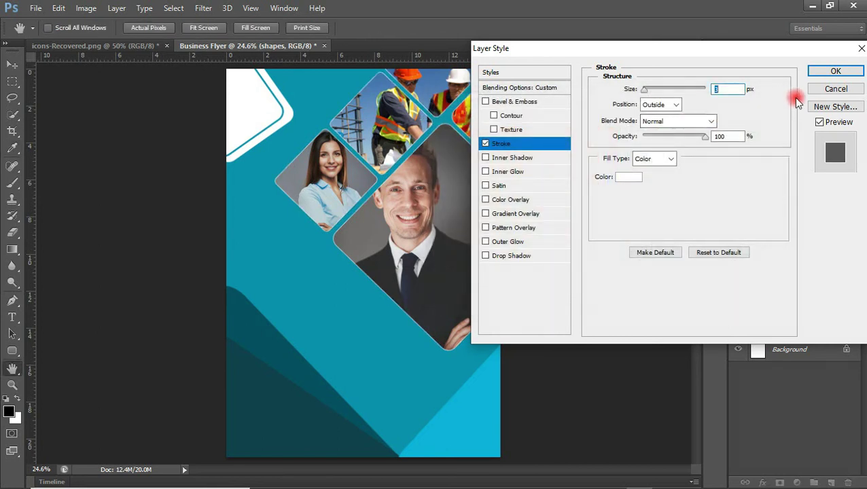
{"action": "left_click", "coordinate": [724, 95]}
{"action": "key", "text": "Up"}
{"action": "key", "text": "Up"}
{"action": "key", "text": "Up"}
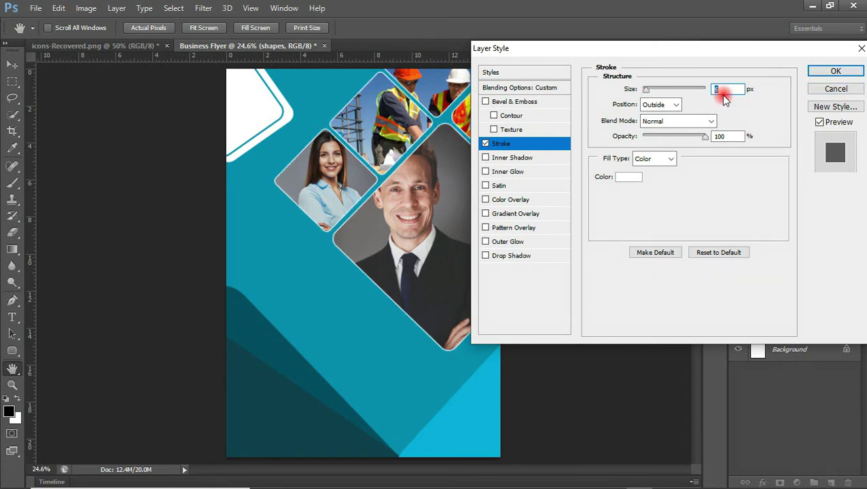
{"action": "key", "text": "Up"}
{"action": "left_click", "coordinate": [819, 72]}
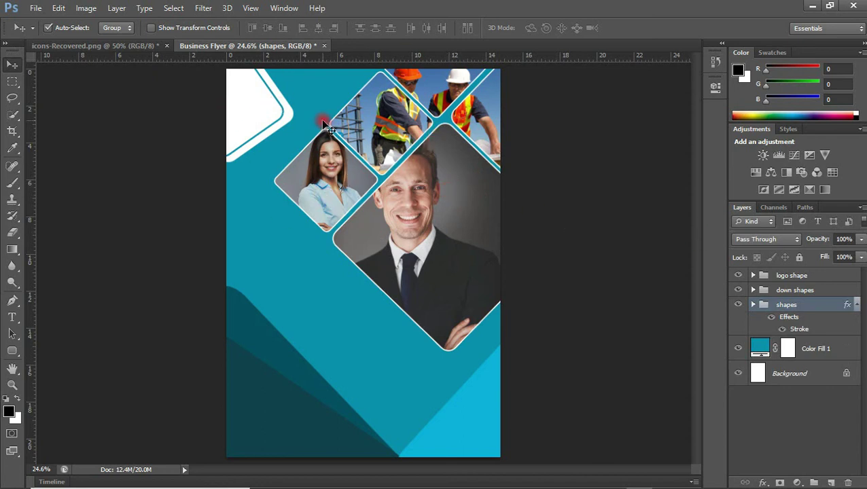
In icons-Recovered.png, draw an oval selection around the dark diamond logo
{"action": "left_click", "coordinate": [355, 125]}
{"action": "left_click", "coordinate": [135, 46]}
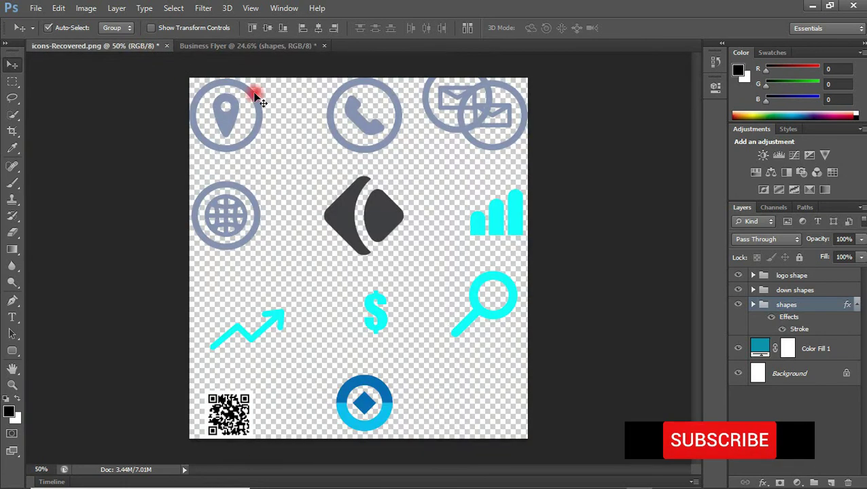
{"action": "mouse_move", "coordinate": [364, 201]}
{"action": "left_mouse_down"}
{"action": "mouse_move", "coordinate": [383, 170]}
{"action": "mouse_move", "coordinate": [344, 200]}
{"action": "left_mouse_up"}
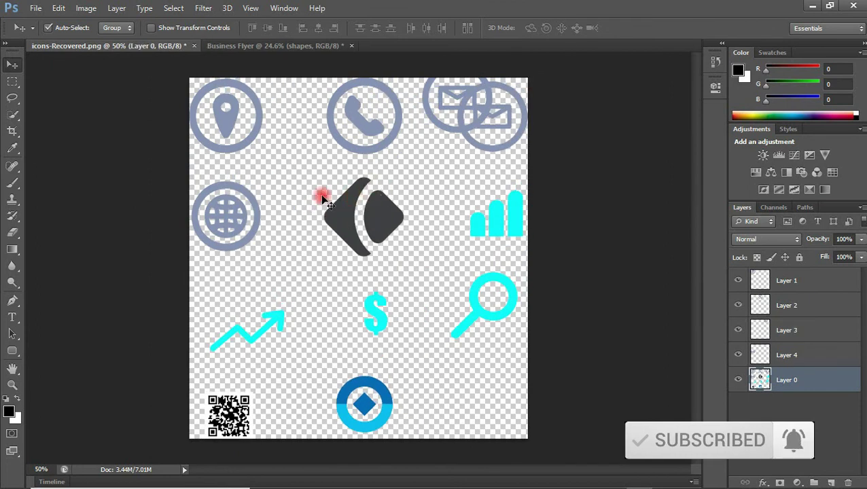
{"action": "left_click", "coordinate": [19, 88]}
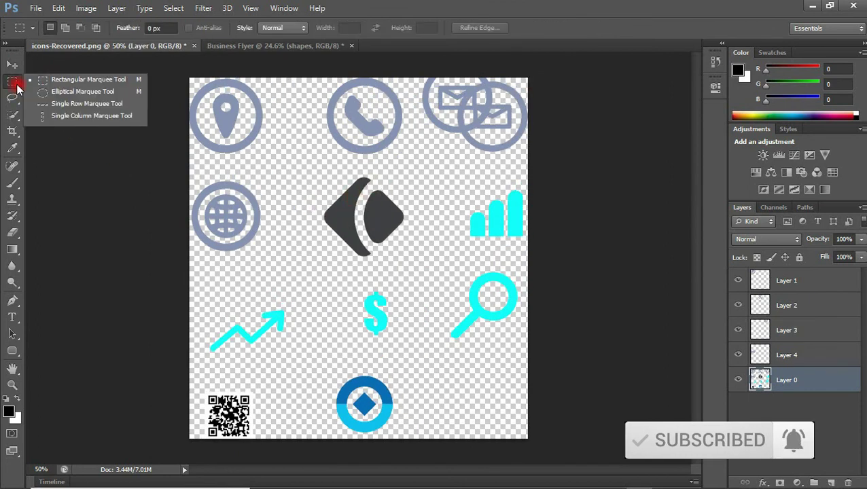
{"action": "left_click", "coordinate": [58, 89]}
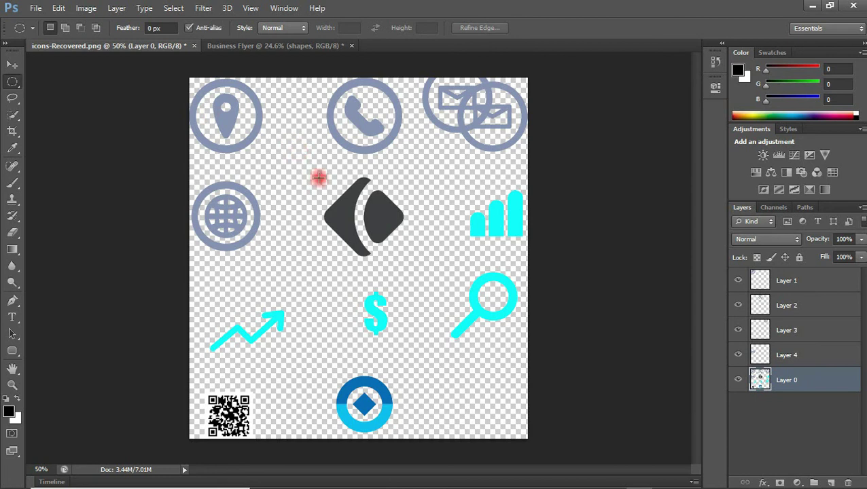
{"action": "left_click_drag", "start_coordinate": [318, 178], "coordinate": [412, 271]}
{"action": "left_click_drag", "start_coordinate": [393, 234], "coordinate": [388, 229]}
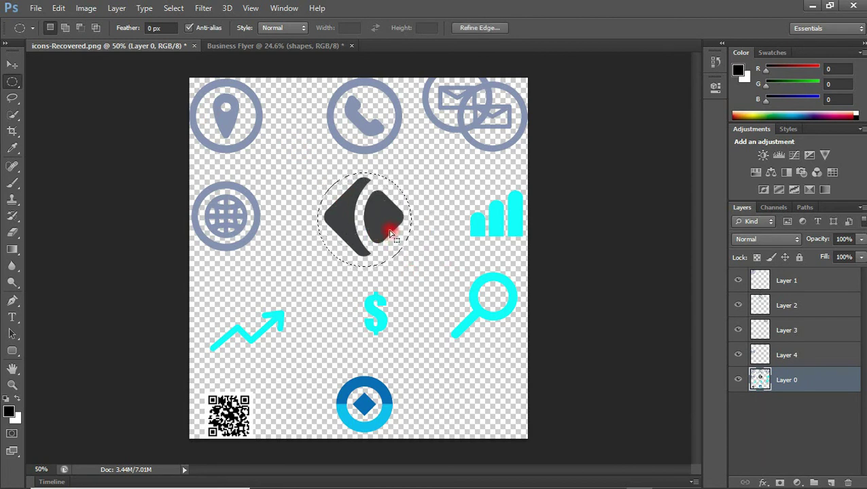
Copy the logo to its own layer and drag it onto the Business Flyer
{"action": "key", "text": "ctrl+j"}
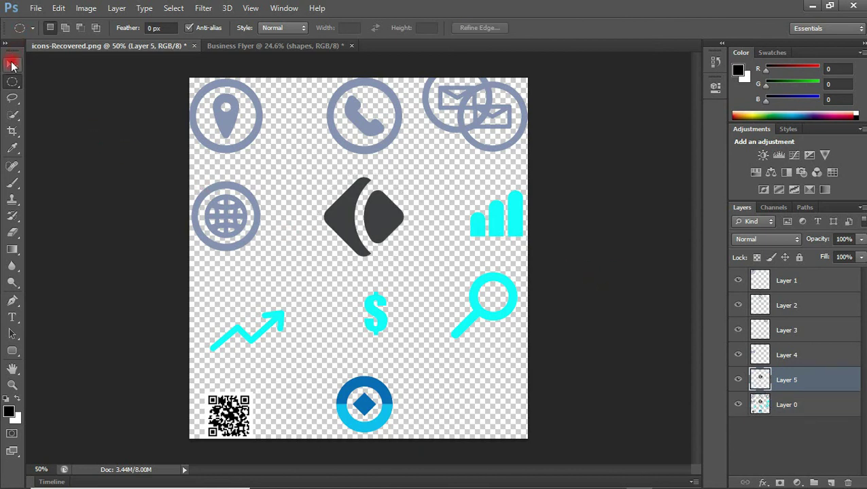
{"action": "left_click", "coordinate": [12, 64]}
{"action": "left_click_drag", "start_coordinate": [394, 221], "coordinate": [269, 124]}
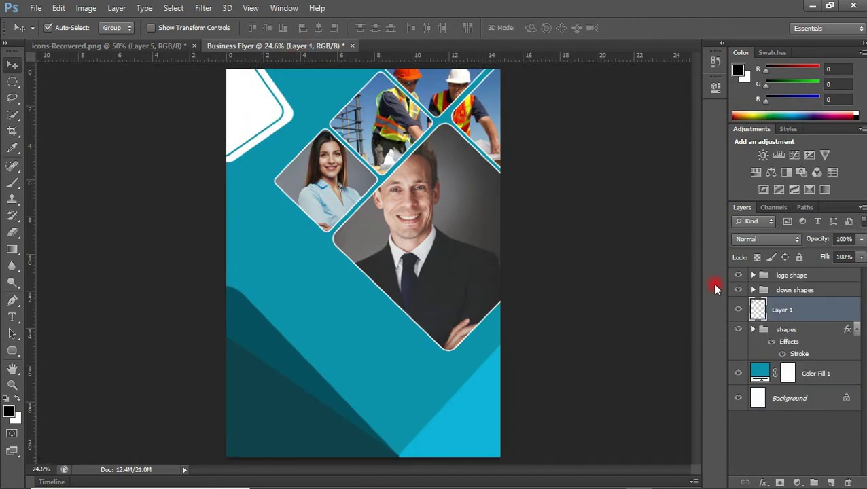
Raise the logo layer to the top, shrink it to about 76%, then return to the icons file
{"action": "left_click", "coordinate": [739, 330]}
{"action": "left_click", "coordinate": [739, 330]}
{"action": "left_click_drag", "start_coordinate": [753, 309], "coordinate": [803, 270]}
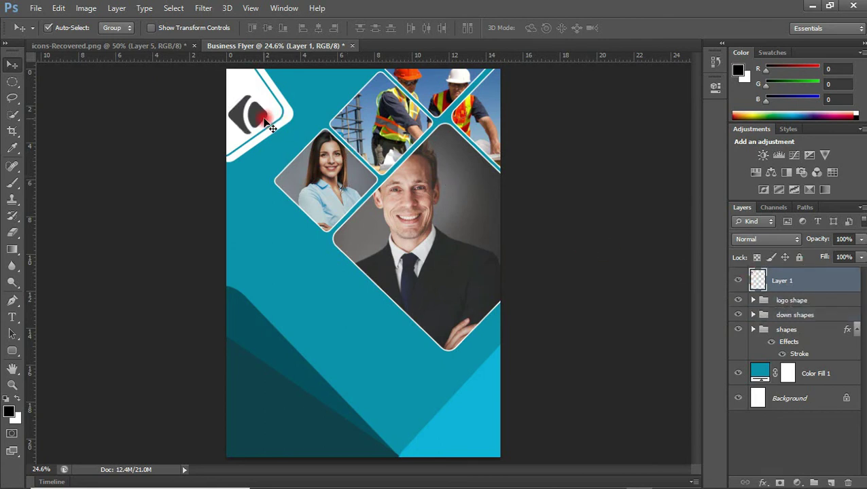
{"action": "key", "text": "ctrl+t"}
{"action": "left_click_drag", "start_coordinate": [229, 94], "coordinate": [260, 96]}
{"action": "key", "text": "Return"}
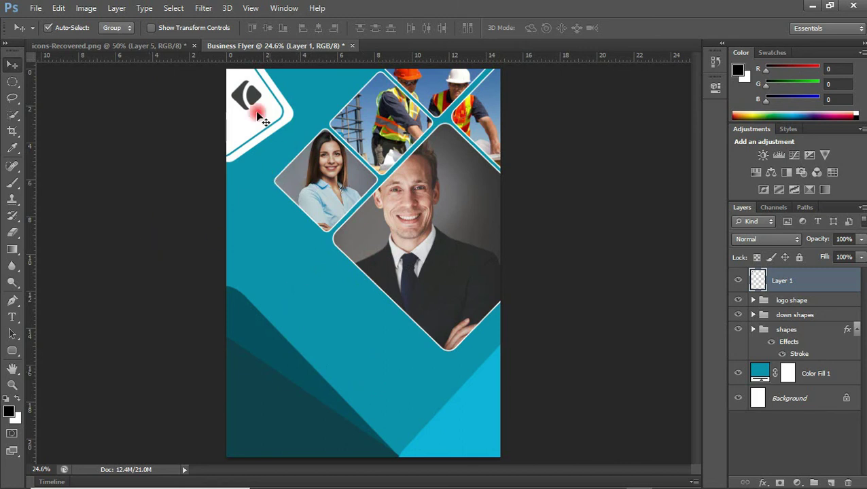
{"action": "key", "text": "ctrl+Tab"}
{"action": "left_click", "coordinate": [807, 288]}
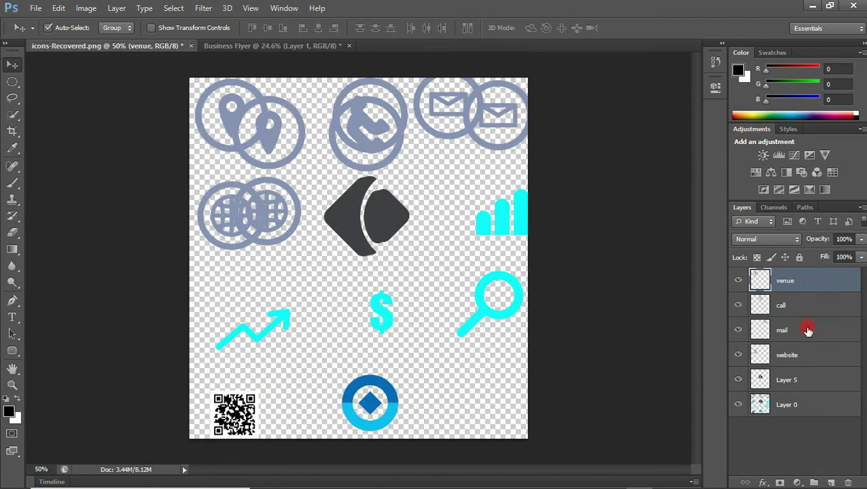
Bring the venue, call, mail and website icons into the flyer and shrink them
{"action": "left_click", "coordinate": [805, 360], "text": "shift"}
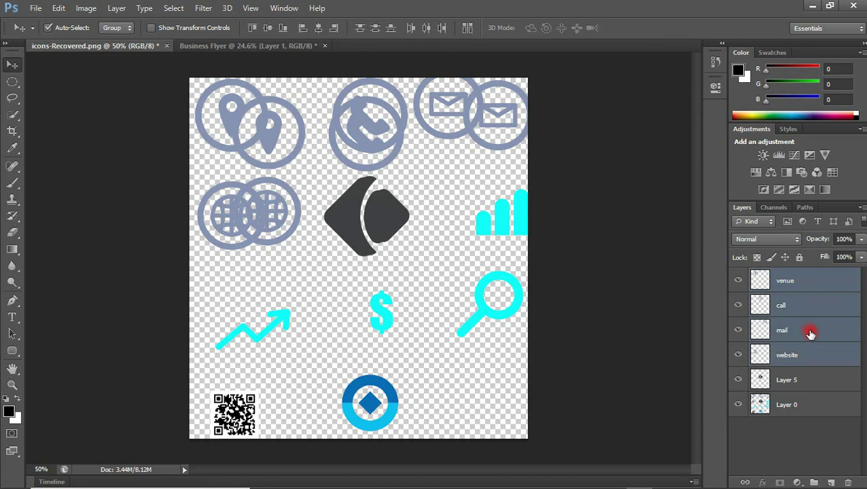
{"action": "left_click_drag", "start_coordinate": [294, 145], "coordinate": [322, 327]}
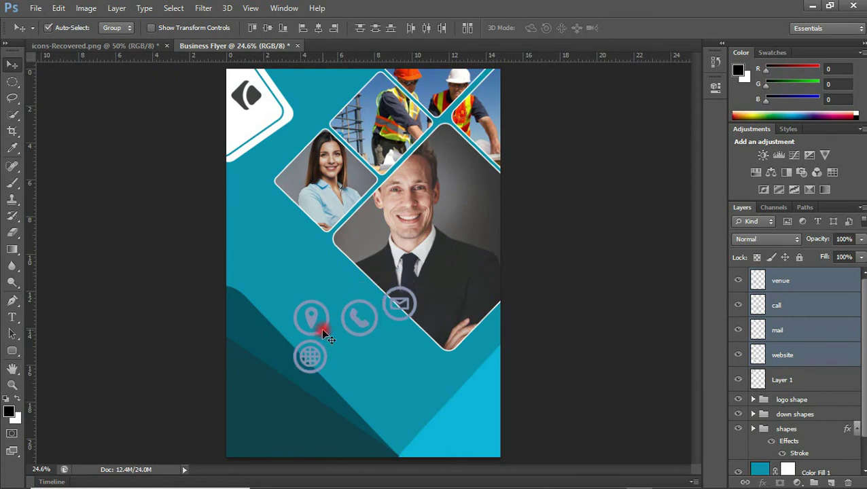
{"action": "key", "text": "ctrl+t"}
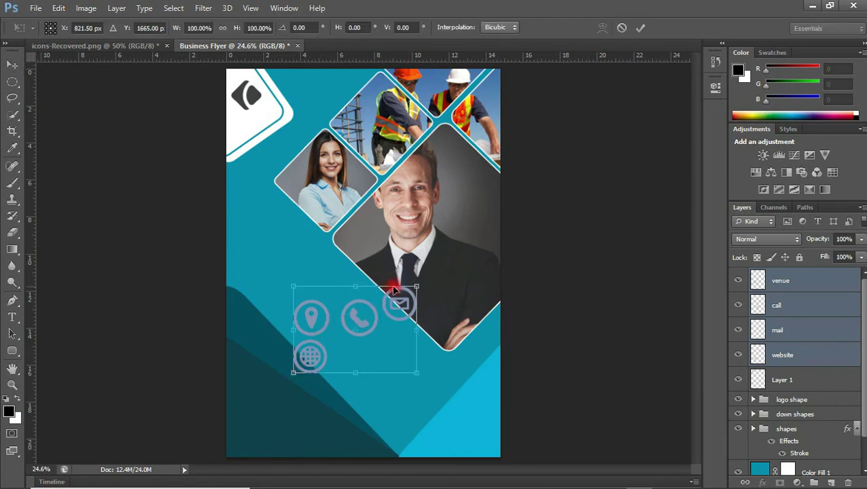
{"action": "left_click_drag", "start_coordinate": [416, 285], "coordinate": [323, 339]}
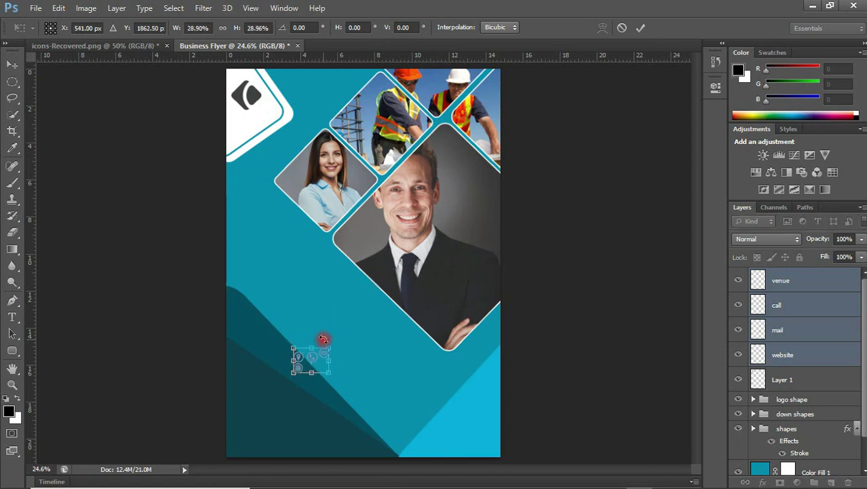
{"action": "key", "text": "Return"}
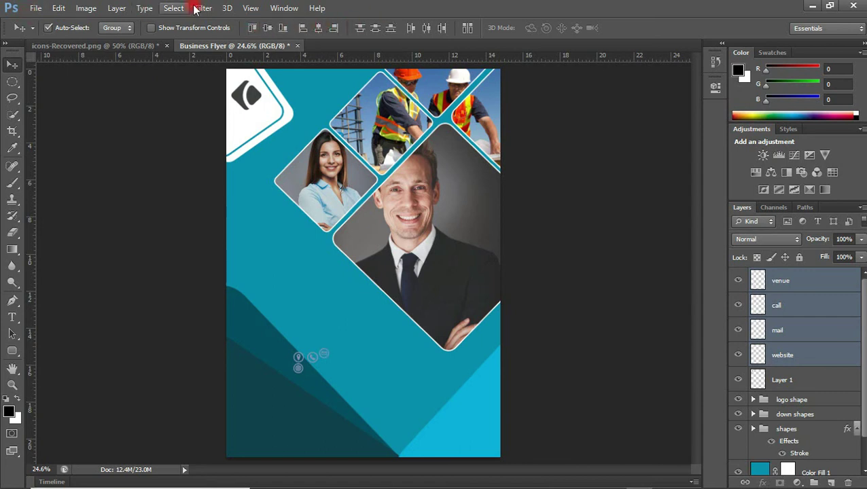
Align the contact icons on one vertical centre, then select the venue and call layers
{"action": "left_click", "coordinate": [316, 28]}
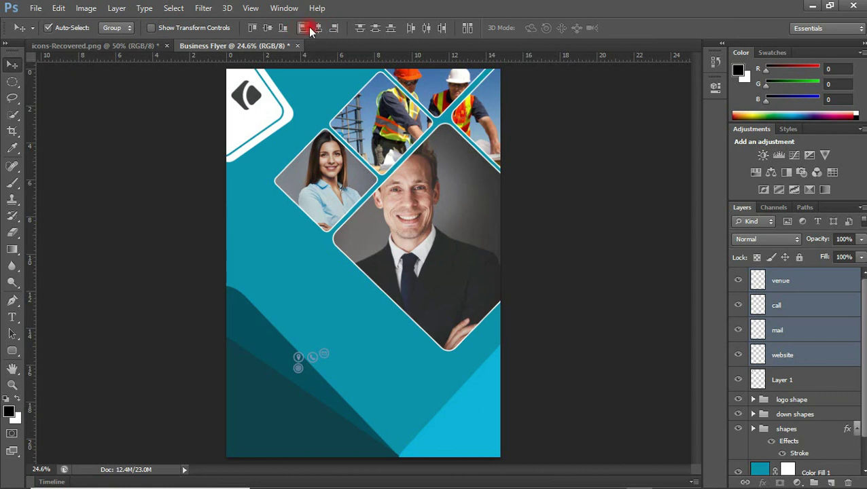
{"action": "left_click", "coordinate": [318, 28]}
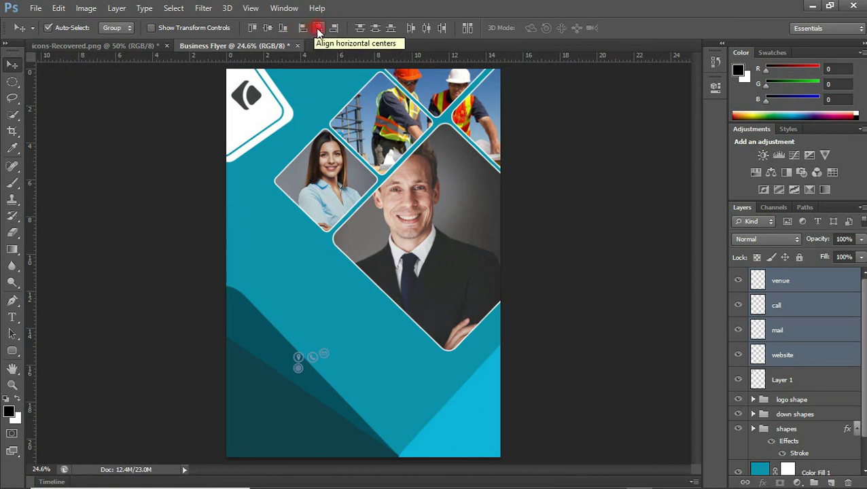
{"action": "left_click", "coordinate": [318, 29]}
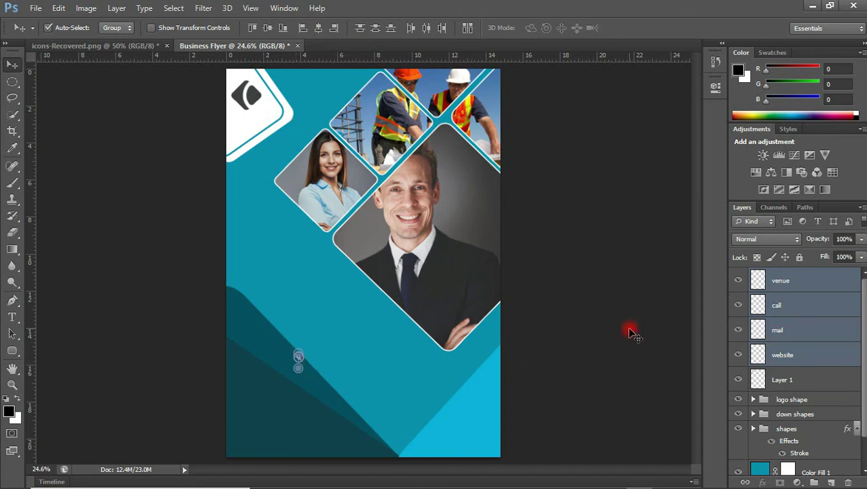
{"action": "left_click", "coordinate": [386, 349]}
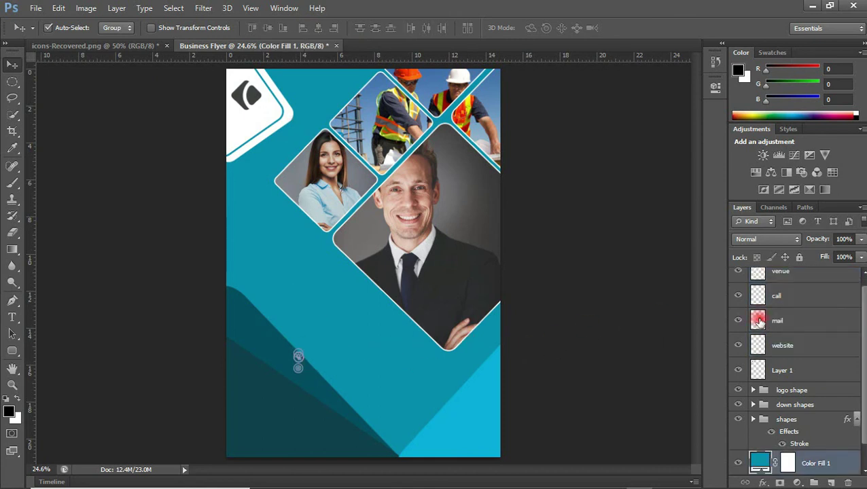
{"action": "left_click", "coordinate": [817, 275]}
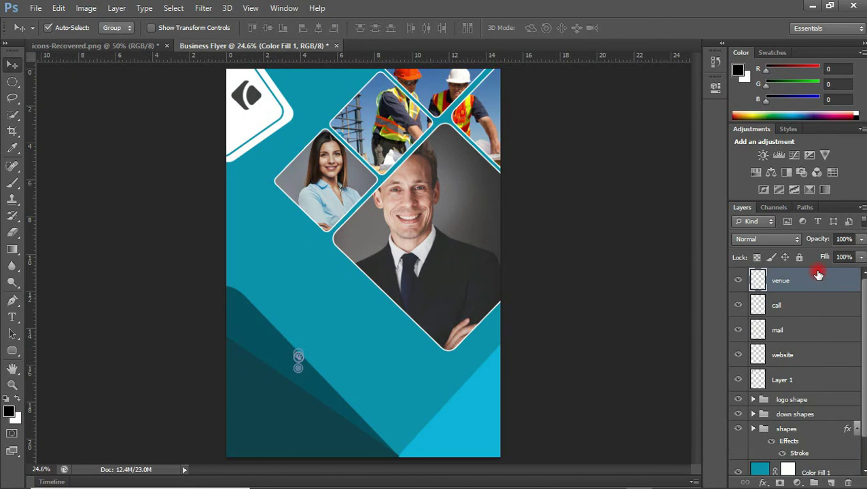
{"action": "left_click", "coordinate": [805, 306]}
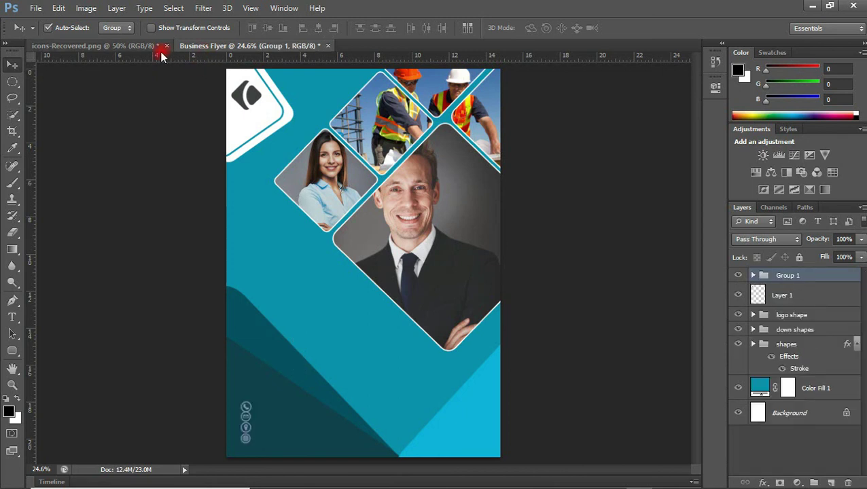
In the icons file, copy the QR code onto its own layer using an oval selection
{"action": "left_click", "coordinate": [136, 48]}
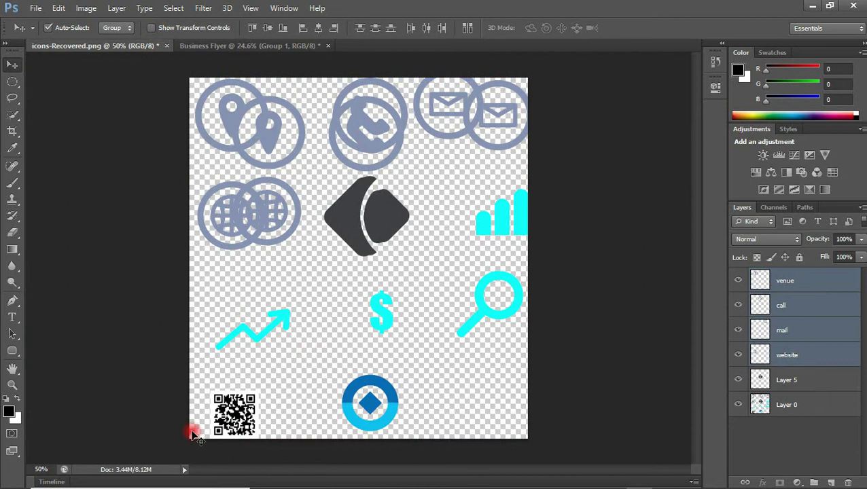
{"action": "left_click", "coordinate": [234, 402]}
{"action": "left_click_drag", "start_coordinate": [234, 402], "coordinate": [261, 360]}
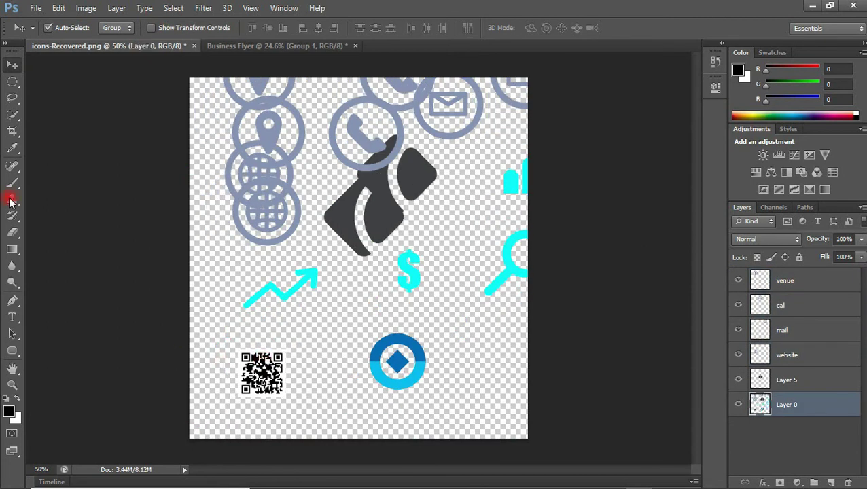
{"action": "left_click", "coordinate": [12, 81]}
{"action": "left_click_drag", "start_coordinate": [217, 324], "coordinate": [291, 412]}
{"action": "key", "text": "ctrl+j"}
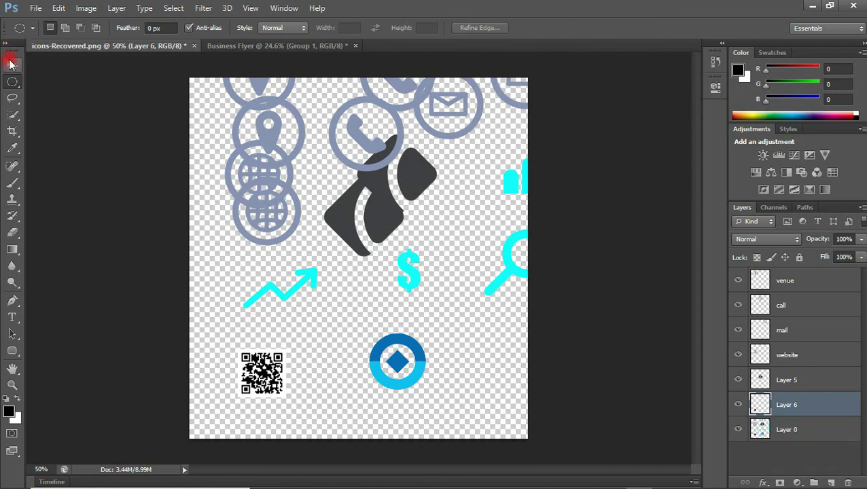
Drag the QR code into the flyer, enlarge it, and place it in the bottom-right corner
{"action": "left_click", "coordinate": [11, 64]}
{"action": "left_click_drag", "start_coordinate": [275, 309], "coordinate": [384, 241]}
{"action": "left_click_drag", "start_coordinate": [462, 426], "coordinate": [463, 427]}
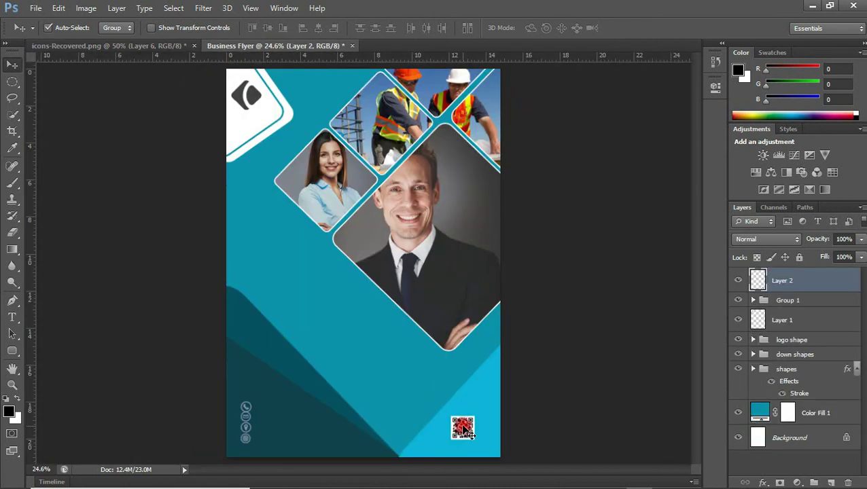
{"action": "key", "text": "ctrl+t"}
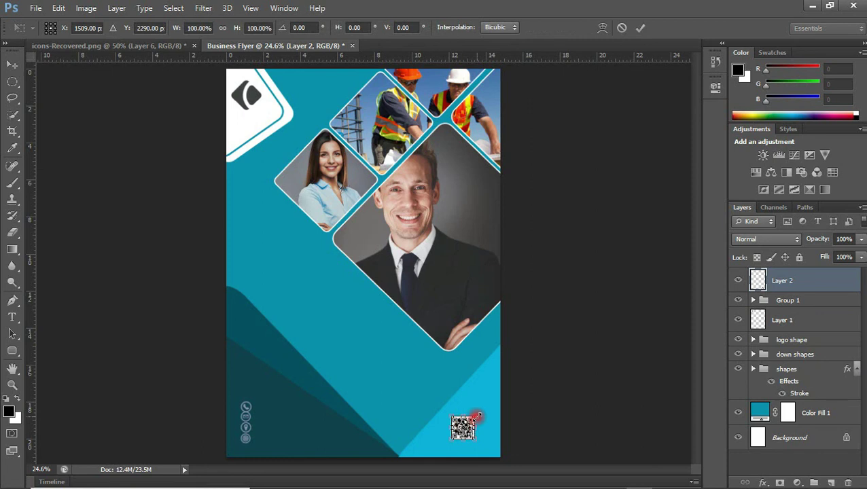
{"action": "left_click_drag", "start_coordinate": [474, 416], "coordinate": [486, 407]}
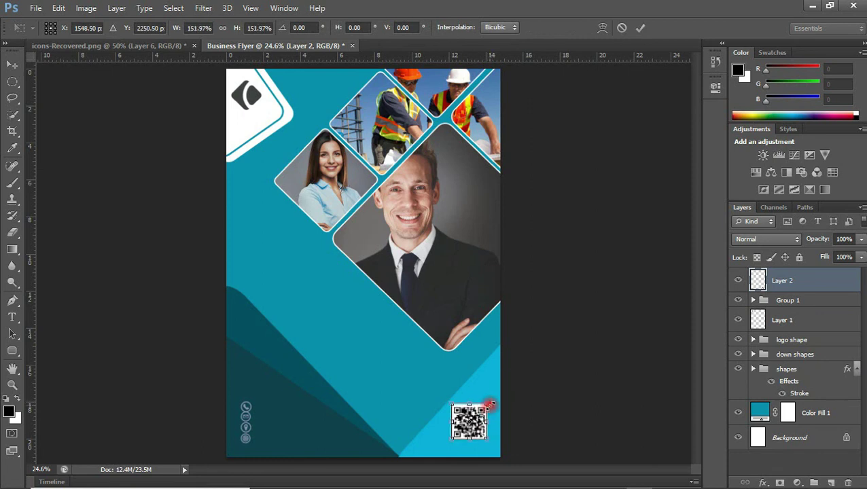
{"action": "key", "text": "Return"}
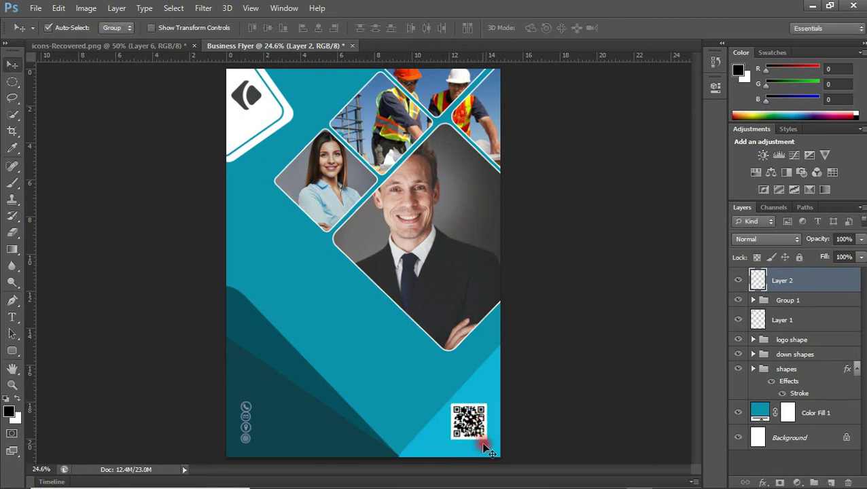
{"action": "left_click_drag", "start_coordinate": [478, 429], "coordinate": [482, 435]}
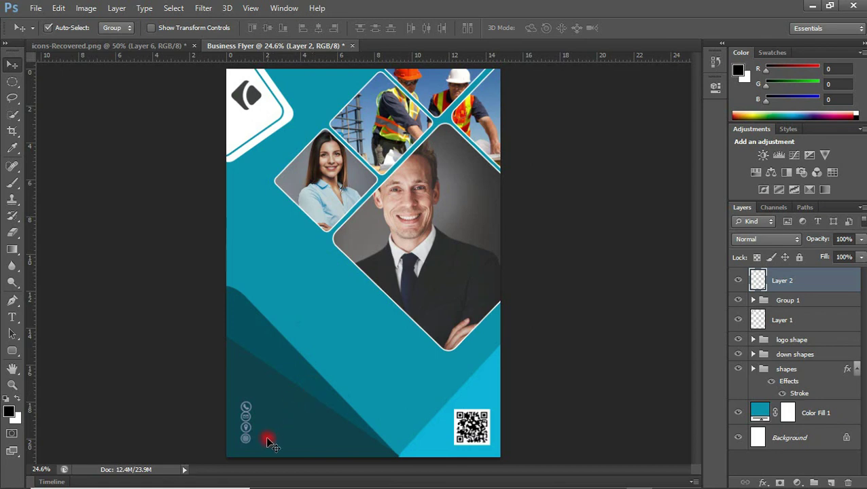
In File Explorer, select the book pencil, law and symbol icon images
{"action": "left_click", "coordinate": [324, 476]}
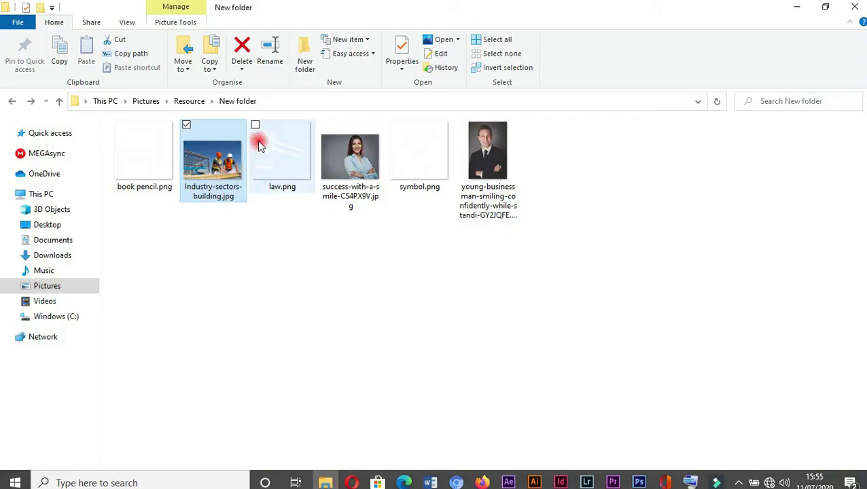
{"action": "left_click", "coordinate": [140, 148]}
{"action": "left_click", "coordinate": [281, 162], "text": "ctrl"}
{"action": "left_click", "coordinate": [442, 170], "text": "ctrl"}
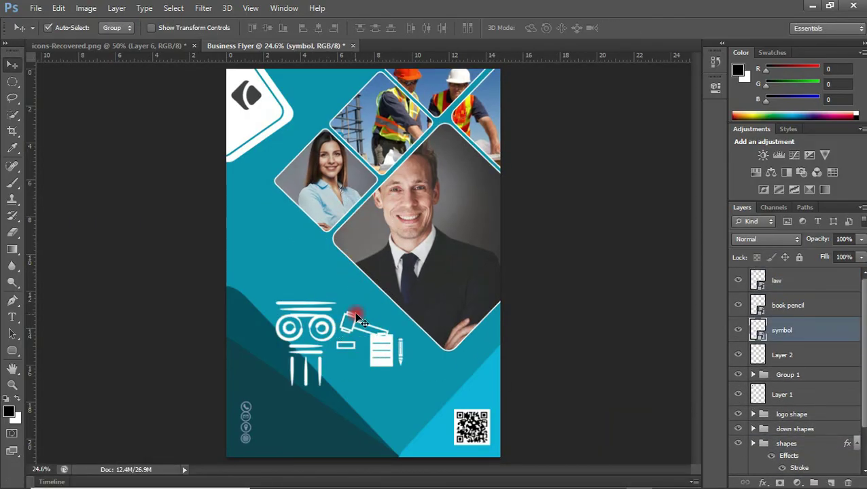
Draw a light blue circle and place it behind the pillar icon
{"action": "key", "text": "ctrl+t"}
{"action": "key", "text": "Return"}
{"action": "key", "text": "u"}
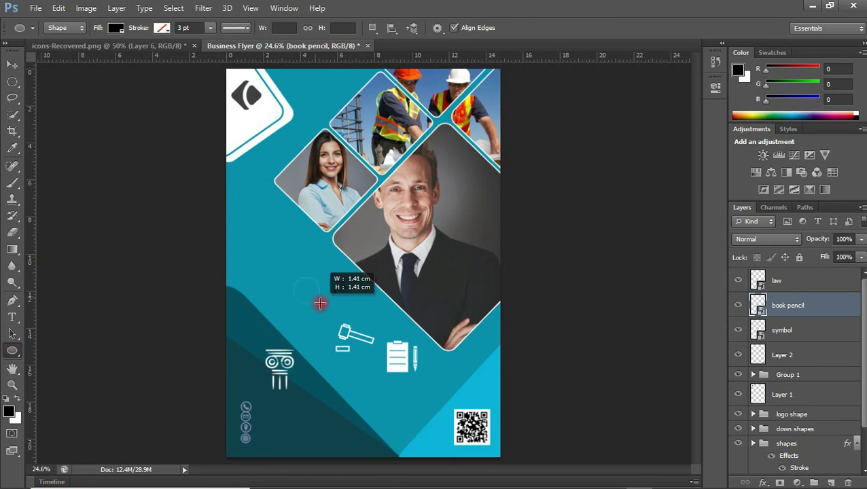
{"action": "left_click_drag", "start_coordinate": [292, 277], "coordinate": [338, 322]}
{"action": "left_click", "coordinate": [116, 28]}
{"action": "left_click", "coordinate": [59, 88]}
{"action": "key", "text": "Return"}
{"action": "key", "text": "v"}
{"action": "left_click_drag", "start_coordinate": [318, 286], "coordinate": [278, 364]}
{"action": "left_click_drag", "start_coordinate": [788, 305], "coordinate": [781, 389]}
Rename the QR code layer to 'bar code'
{"action": "double_click", "coordinate": [782, 354]}
{"action": "type", "text": "bar code"}
{"action": "key", "text": "Return"}
Give the circle Ellipse 1 behind the pillar an outline stroke
{"action": "left_click", "coordinate": [781, 330]}
{"action": "key", "text": "ctrl+t"}
{"action": "key", "text": "Return"}
{"action": "left_click", "coordinate": [781, 380]}
{"action": "double_click", "coordinate": [829, 380]}
{"action": "left_click", "coordinate": [502, 141]}
{"action": "left_click", "coordinate": [835, 67]}
Duplicate the circle behind the gavel icon and group them as 'law'
{"action": "key", "text": "ctrl+j"}
{"action": "key", "text": "ctrl+j"}
{"action": "left_click_drag", "start_coordinate": [303, 358], "coordinate": [352, 340]}
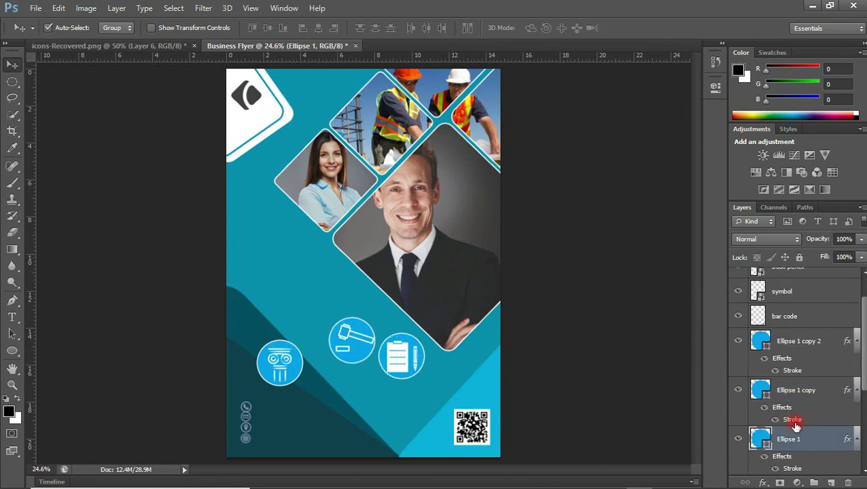
{"action": "key", "text": "ctrl+g"}
{"action": "double_click", "coordinate": [788, 275]}
{"action": "type", "text": "law"}
{"action": "key", "text": "Return"}
Group the book icon with its circle and name the group 'book'
{"action": "left_click", "coordinate": [774, 354], "text": "ctrl"}
{"action": "key", "text": "ctrl+g"}
{"action": "double_click", "coordinate": [783, 290]}
{"action": "type", "text": "book"}
{"action": "key", "text": "Return"}
{"action": "left_click", "coordinate": [786, 304]}
{"action": "left_click", "coordinate": [799, 288]}
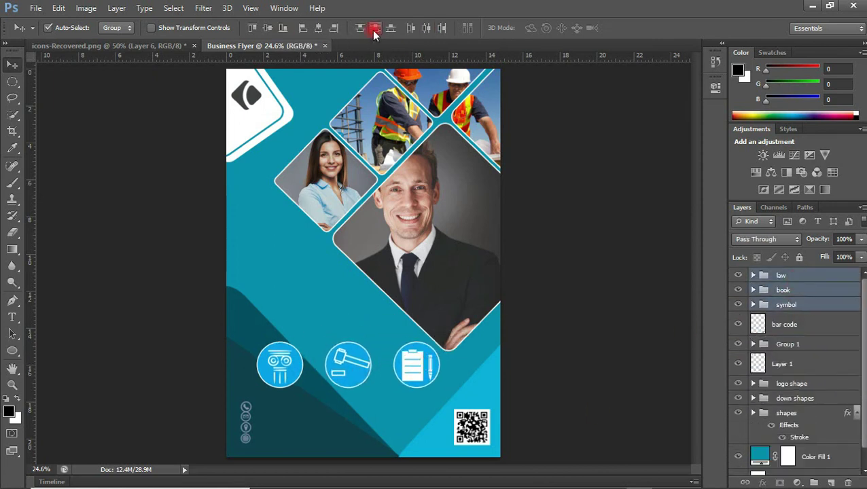
Recolour the gavel and book circles dark teal
{"action": "left_click", "coordinate": [752, 275]}
{"action": "double_click", "coordinate": [770, 320]}
{"action": "key", "text": "Return"}
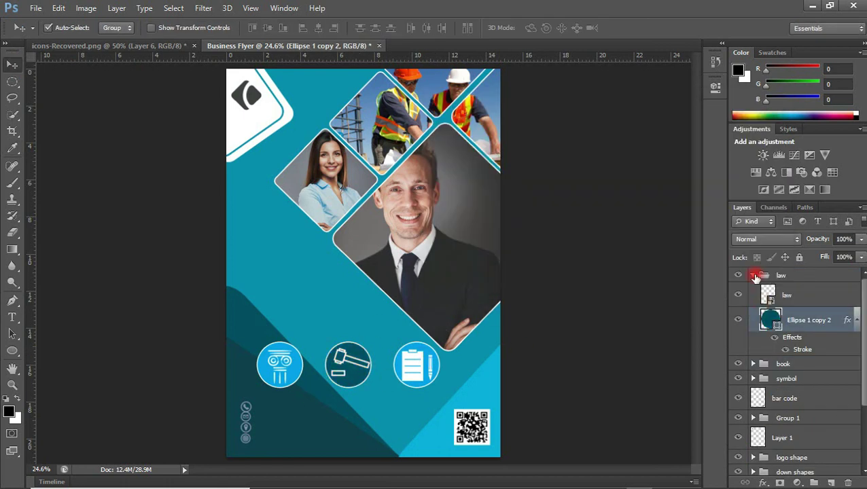
{"action": "left_click", "coordinate": [752, 276]}
{"action": "left_click", "coordinate": [753, 290]}
{"action": "double_click", "coordinate": [770, 334]}
{"action": "key", "text": "Return"}
{"action": "left_click", "coordinate": [788, 310]}
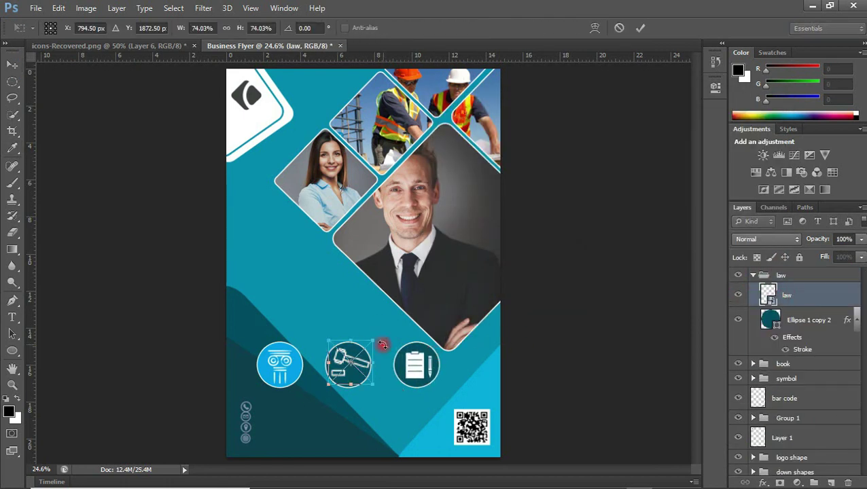
{"action": "left_click", "coordinate": [753, 290]}
Select all three icon groups, shrink the row, and space them evenly as 'symbols'
{"action": "left_click", "coordinate": [786, 305]}
{"action": "left_click", "coordinate": [804, 278], "text": "shift"}
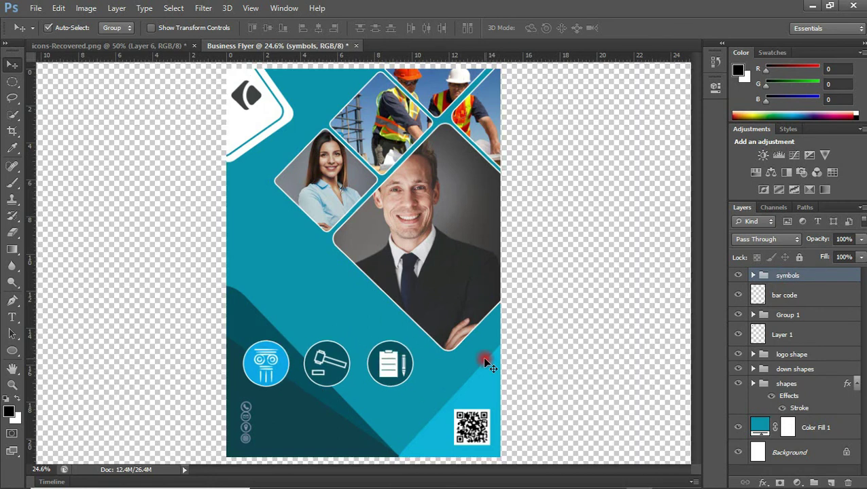
{"action": "key", "text": "ctrl+t"}
{"action": "key", "text": "Return"}
{"action": "left_click", "coordinate": [427, 28]}
{"action": "left_click", "coordinate": [788, 276]}
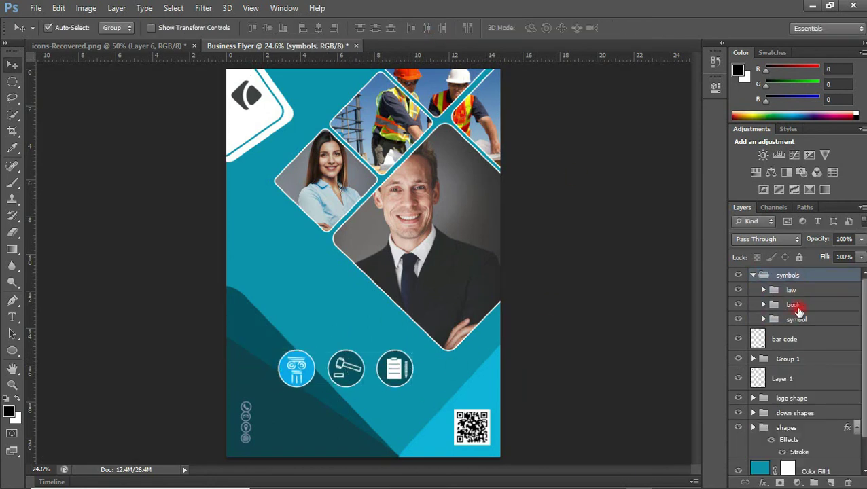
{"action": "left_click", "coordinate": [753, 275]}
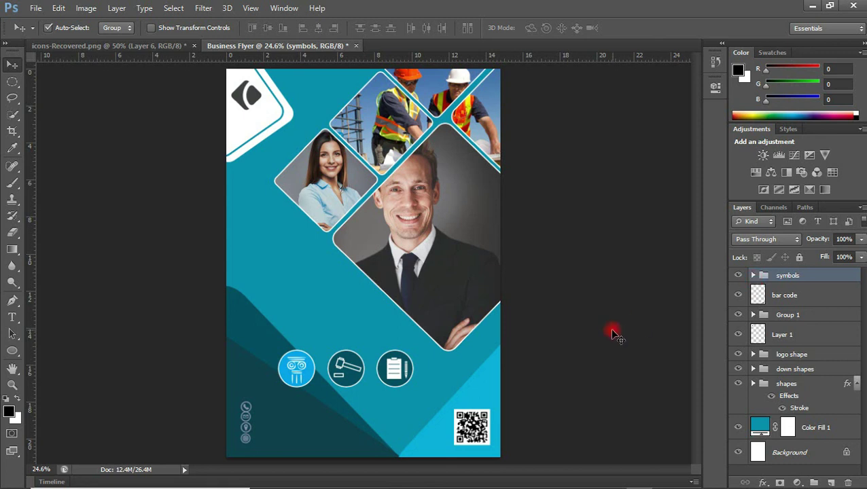
Type the 2020 BUSINESS STRATEGY headline and place company-name copies by the logo and under the icons
{"action": "left_click", "coordinate": [12, 317]}
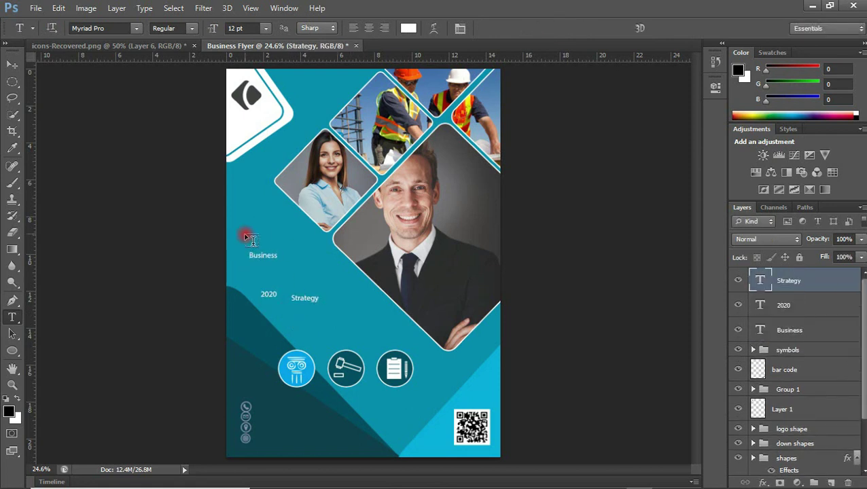
{"action": "left_click", "coordinate": [310, 332]}
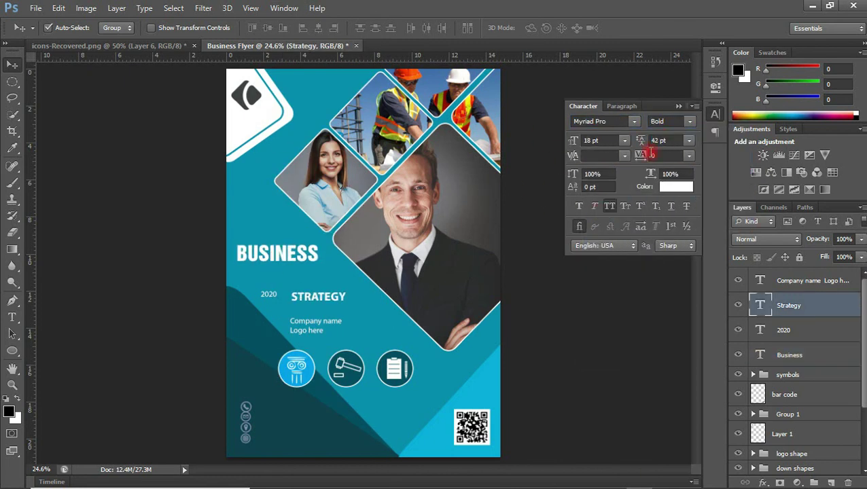
{"action": "left_click_drag", "start_coordinate": [382, 245], "coordinate": [359, 284]}
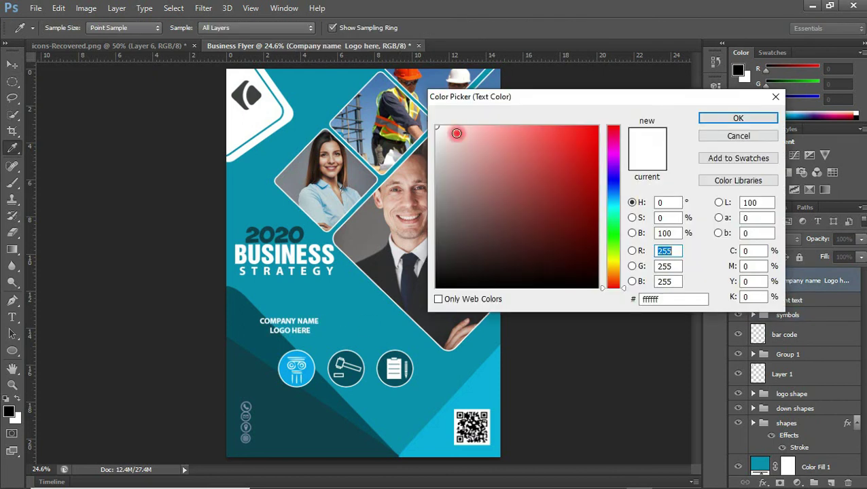
{"action": "left_click_drag", "start_coordinate": [309, 323], "coordinate": [273, 121]}
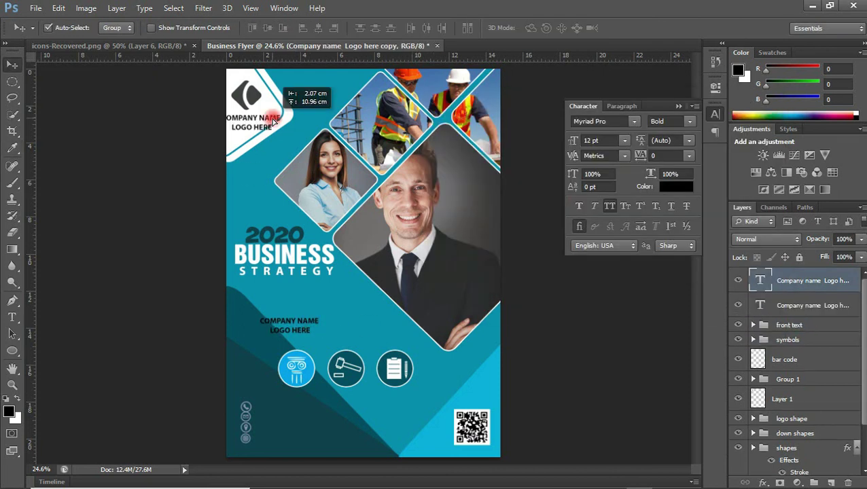
{"action": "left_click_drag", "start_coordinate": [289, 324], "coordinate": [319, 399]}
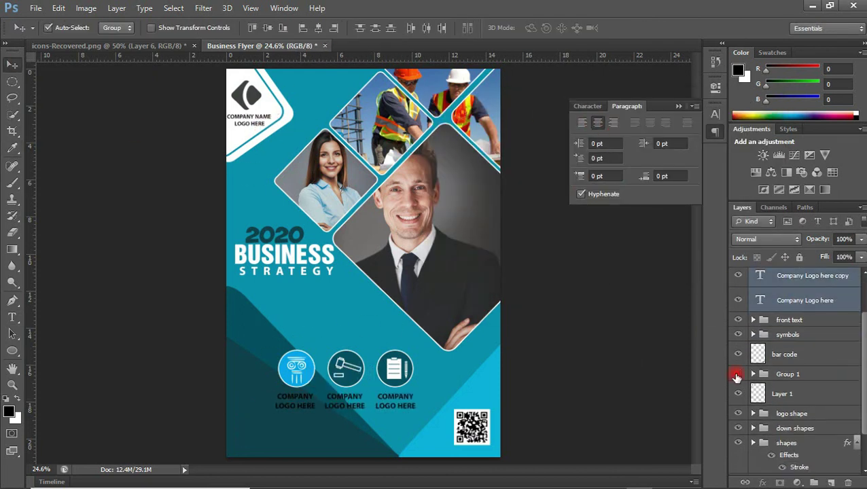
Move the icon row up, type the phone number beside the phone icon, and duplicate it below
{"action": "scroll", "coordinate": [865, 411], "scroll_direction": "down", "scroll_amount": 2}
{"action": "left_click_drag", "start_coordinate": [346, 369], "coordinate": [320, 328]}
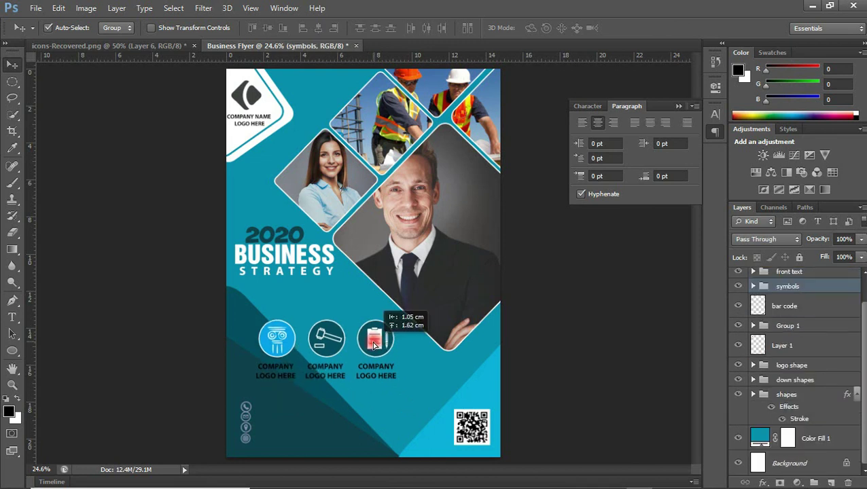
{"action": "key", "text": "t"}
{"action": "left_click", "coordinate": [271, 401]}
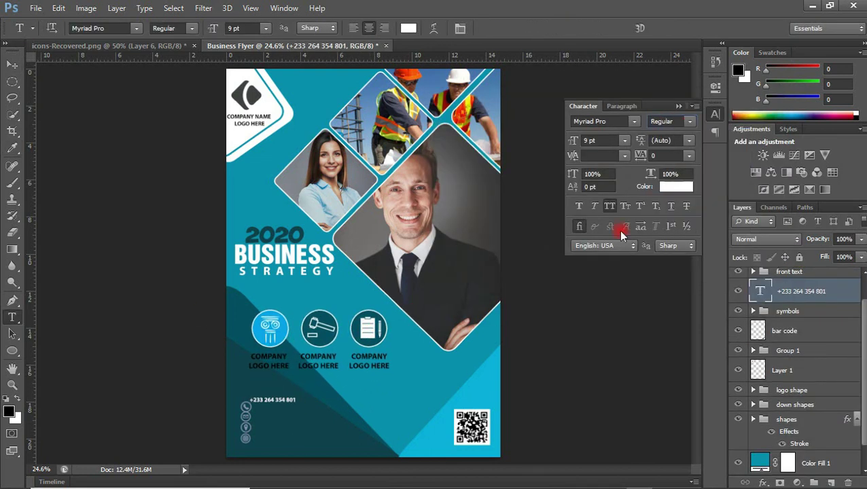
{"action": "left_click_drag", "start_coordinate": [285, 400], "coordinate": [290, 410]}
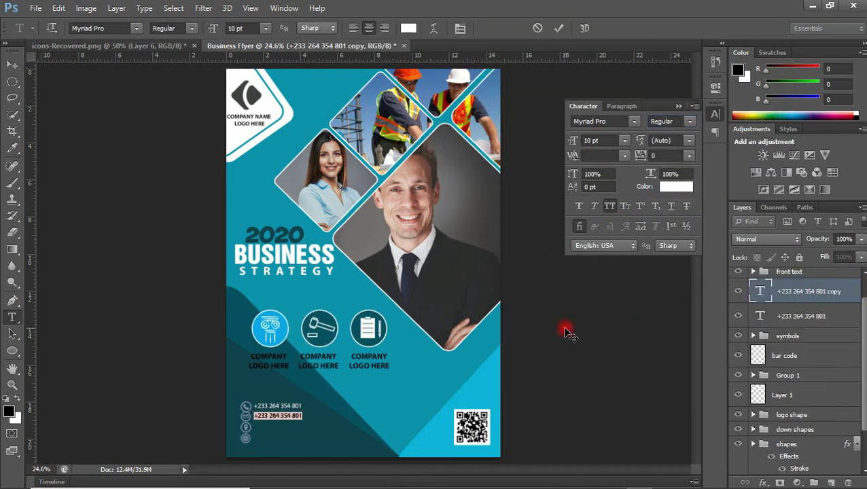
Duplicate the e-mail line lower down and change it to the venue address
{"action": "left_click", "coordinate": [12, 64]}
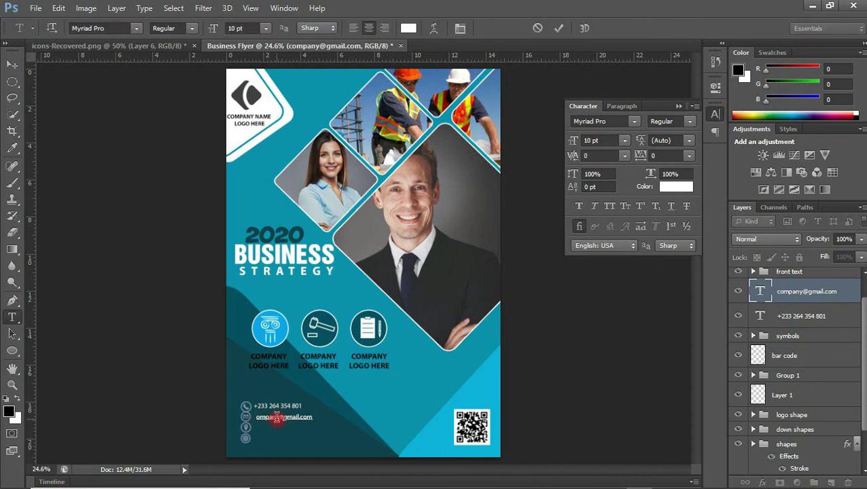
{"action": "left_click_drag", "start_coordinate": [299, 371], "coordinate": [299, 383]}
{"action": "double_click", "coordinate": [759, 291]}
{"action": "type", "text": "Conference Centre tewnty two"}
{"action": "left_click", "coordinate": [13, 64]}
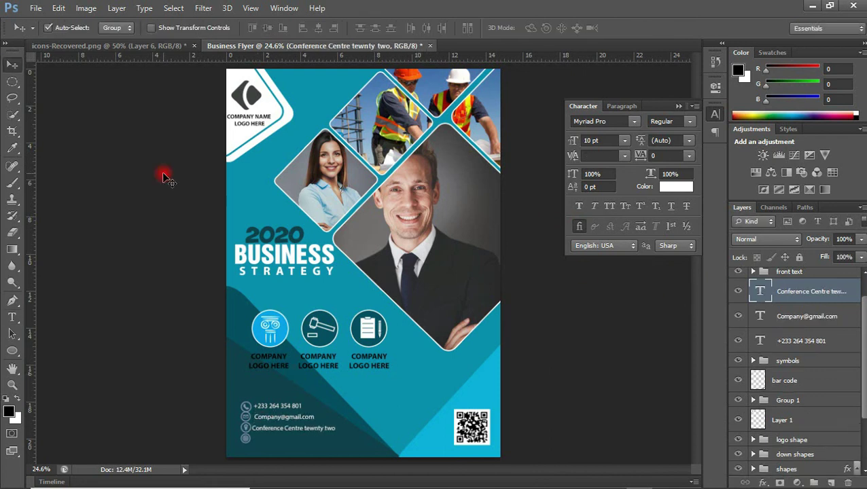
{"action": "left_click_drag", "start_coordinate": [292, 428], "coordinate": [292, 438]}
{"action": "double_click", "coordinate": [759, 291]}
{"action": "type", "text": "www.Company.Logohere.com"}
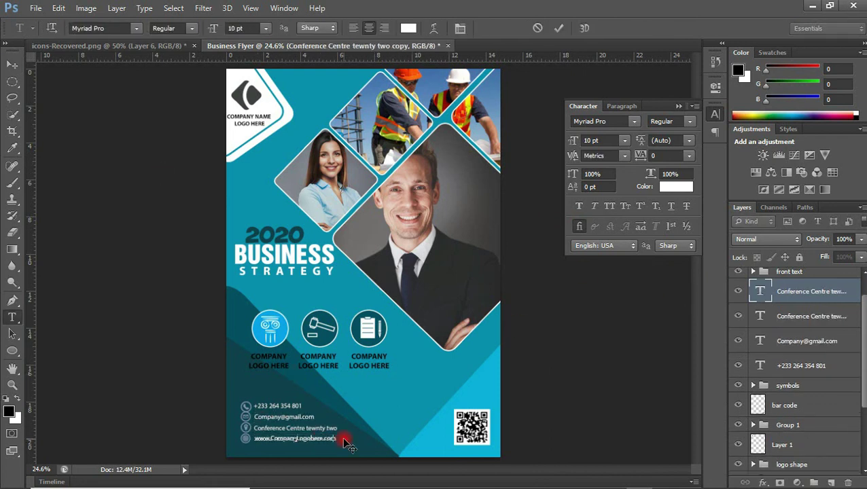
{"action": "left_click", "coordinate": [12, 64]}
{"action": "double_click", "coordinate": [329, 437]}
{"action": "type", "text": "ern.gh"}
{"action": "left_click", "coordinate": [12, 64]}
{"action": "left_click", "coordinate": [802, 366], "text": "shift"}
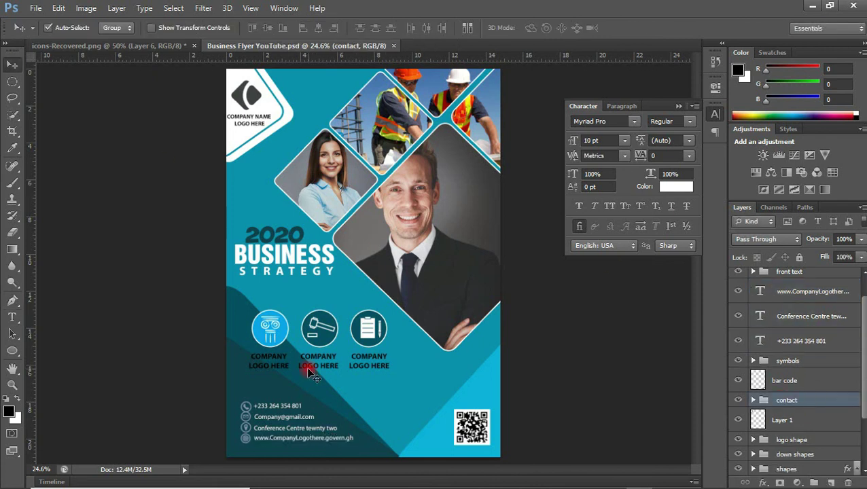